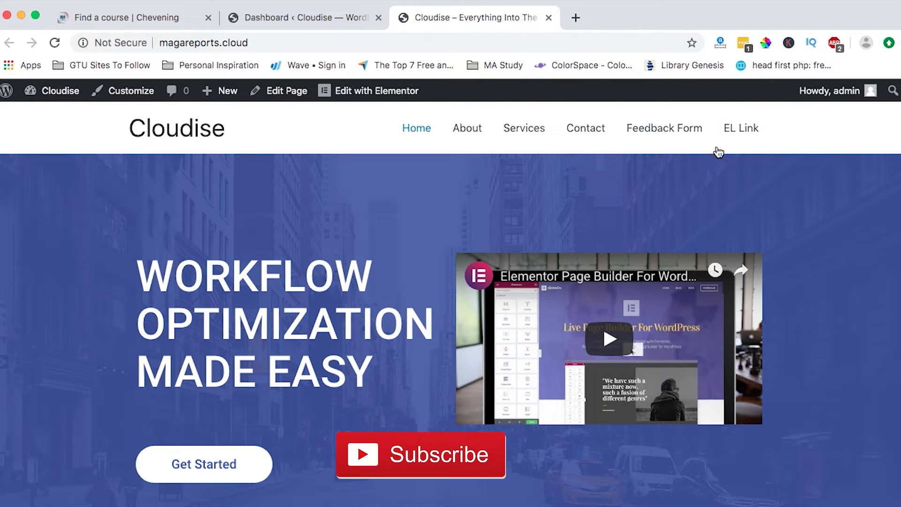
Open the Feedback popup from the EL Link menu item on the site, then close it.
{"action": "left_click", "coordinate": [737, 137]}
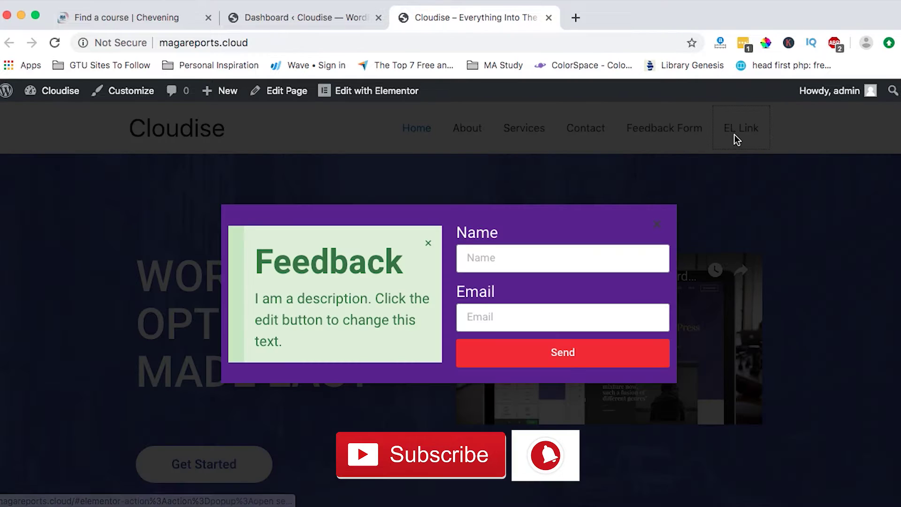
{"action": "left_click", "coordinate": [756, 298]}
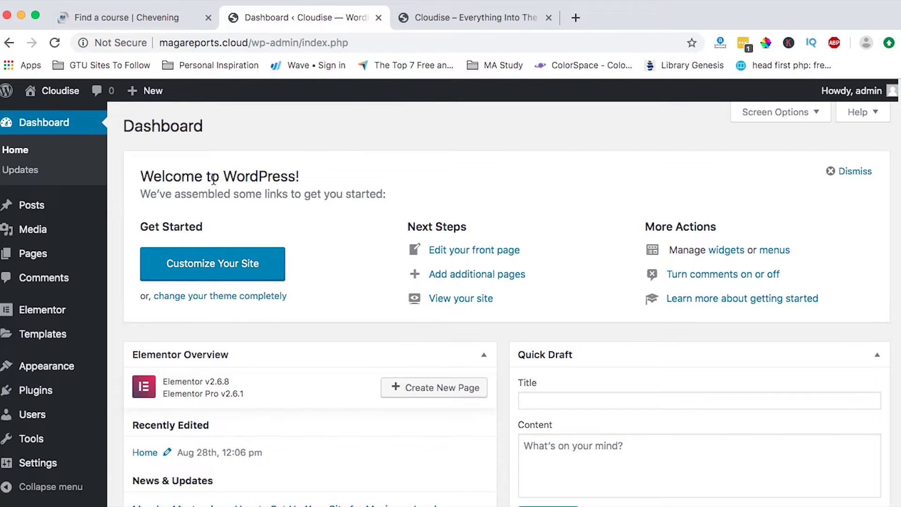
Under Templates > Popups, add a new popup template named 'native menu' and create it.
{"action": "scroll", "coordinate": [29, 413], "scroll_direction": "down", "scroll_amount": 2}
{"action": "mouse_move", "coordinate": [52, 376]}
{"action": "scroll", "coordinate": [53, 377], "scroll_direction": "down", "scroll_amount": 3}
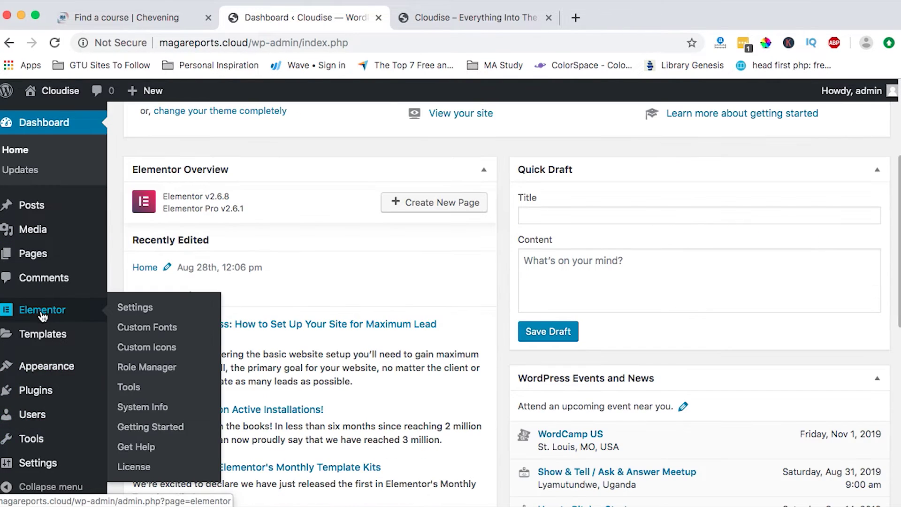
{"action": "mouse_move", "coordinate": [46, 336]}
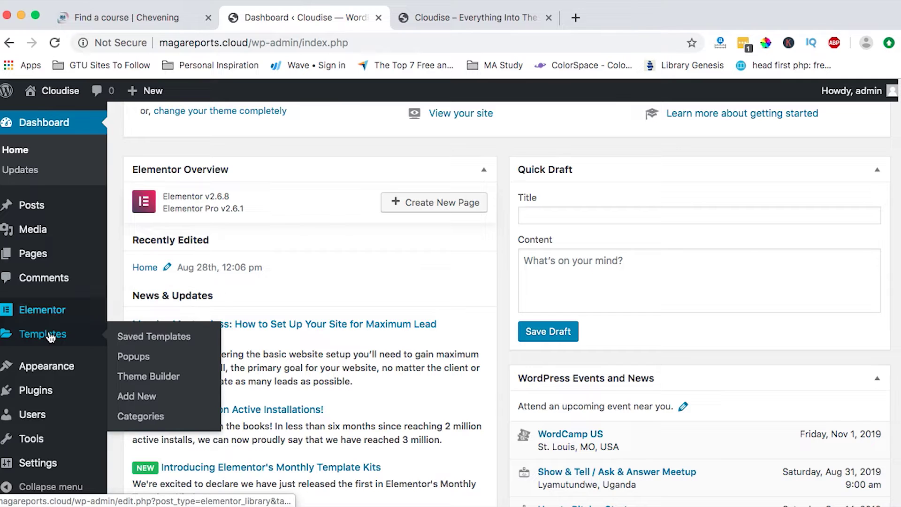
{"action": "left_click", "coordinate": [128, 359]}
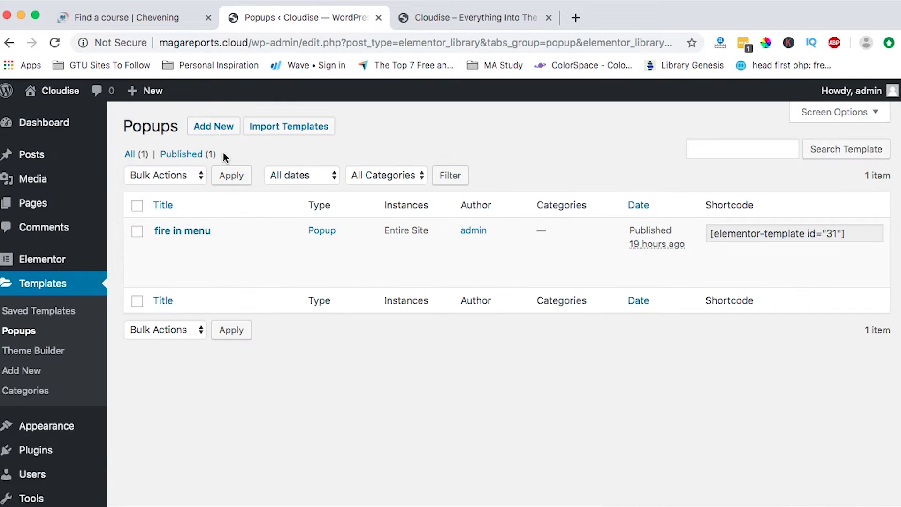
{"action": "left_click", "coordinate": [220, 133]}
{"action": "left_click", "coordinate": [537, 344]}
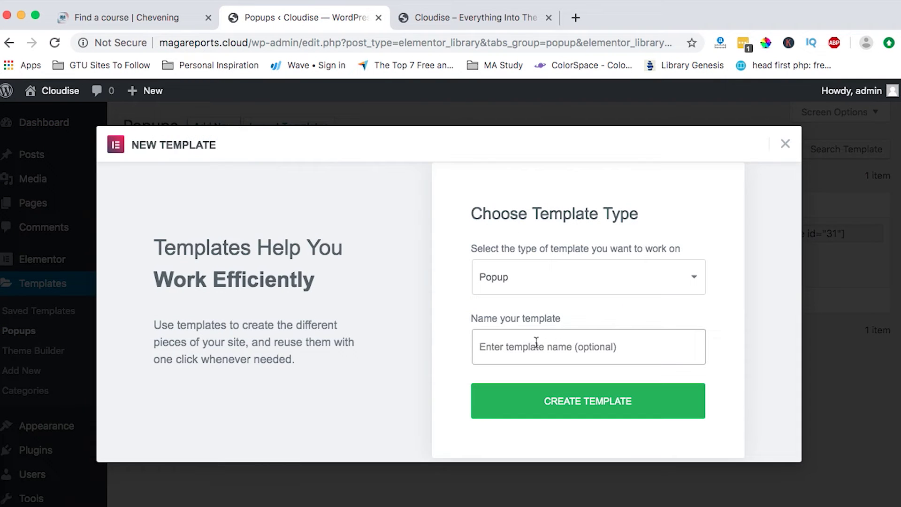
{"action": "type", "text": "native menu"}
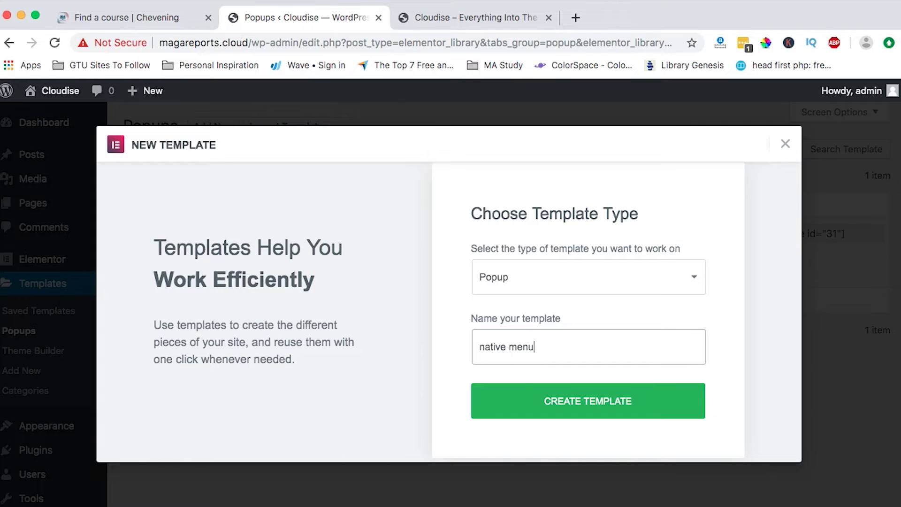
{"action": "left_click", "coordinate": [593, 407]}
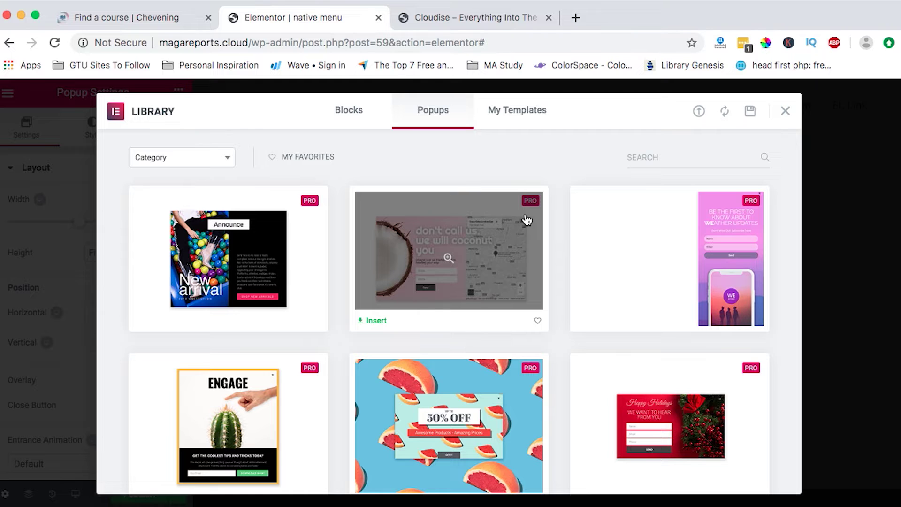
{"action": "scroll", "coordinate": [527, 220], "scroll_direction": "down", "scroll_amount": 10}
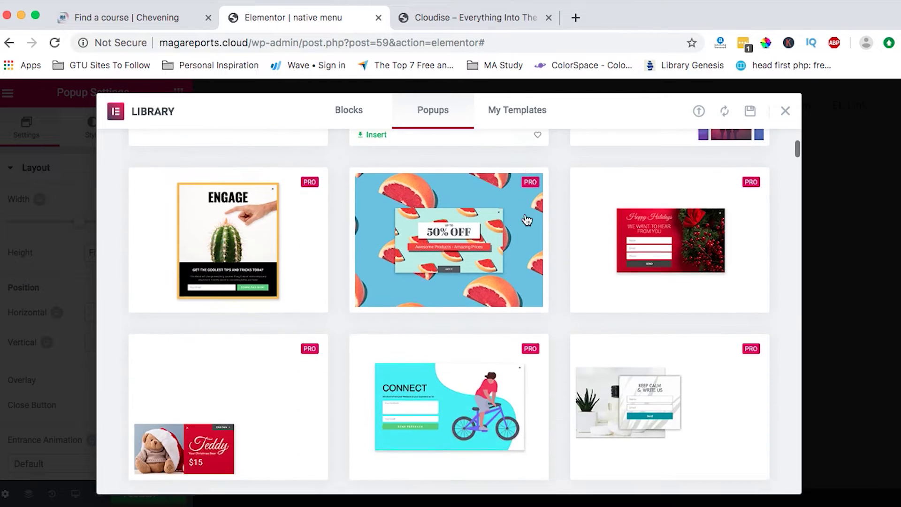
{"action": "scroll", "coordinate": [527, 219], "scroll_direction": "up", "scroll_amount": 10}
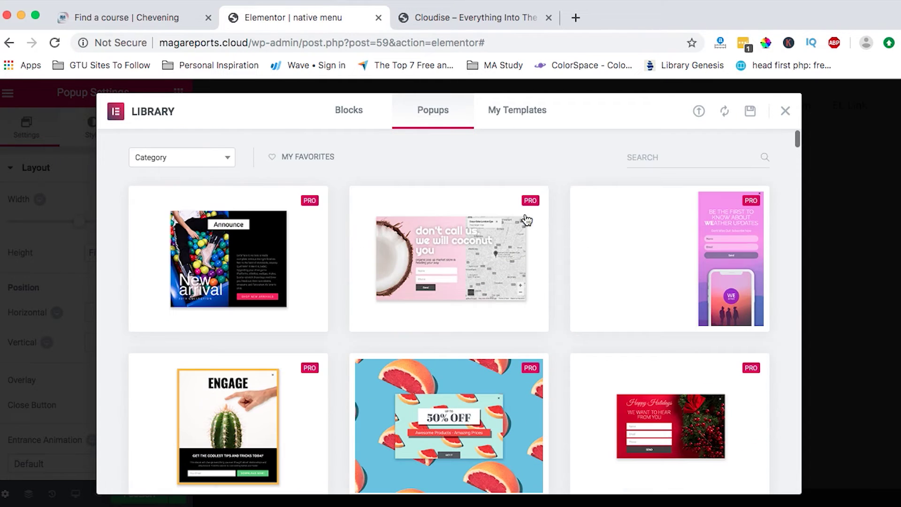
Add a single-column section to the popup with a 400 px minimum height.
{"action": "left_click", "coordinate": [785, 113]}
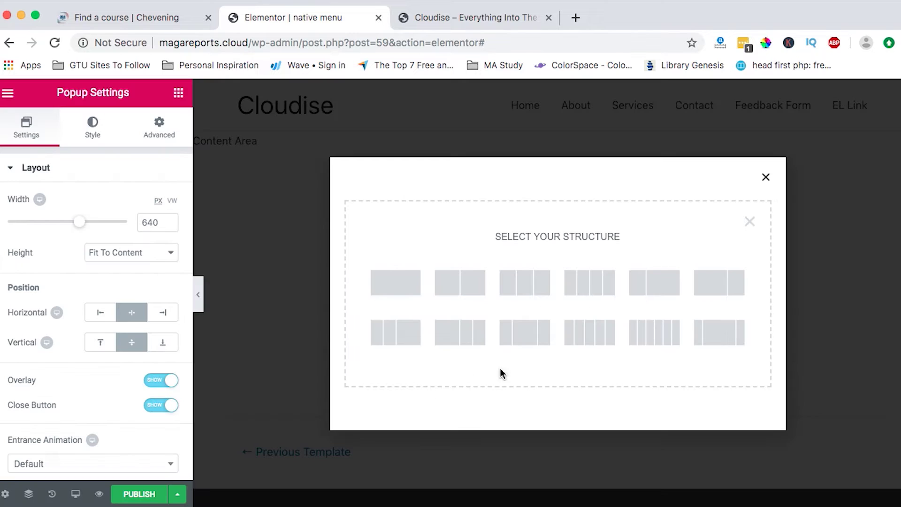
{"action": "left_click", "coordinate": [399, 291]}
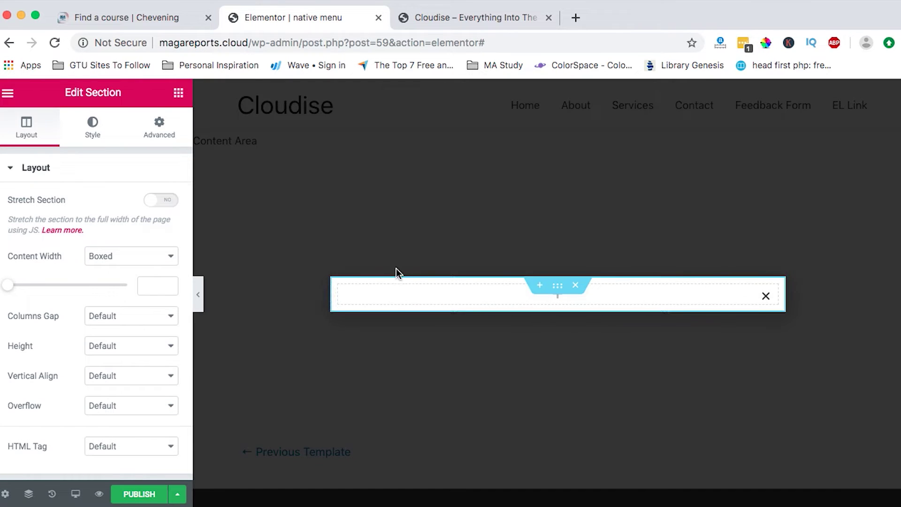
{"action": "left_click", "coordinate": [156, 133]}
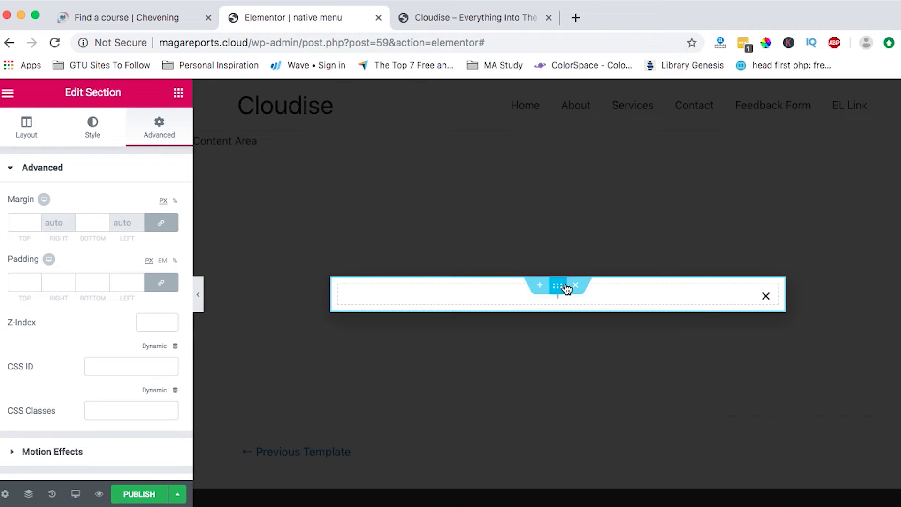
{"action": "left_click", "coordinate": [18, 126]}
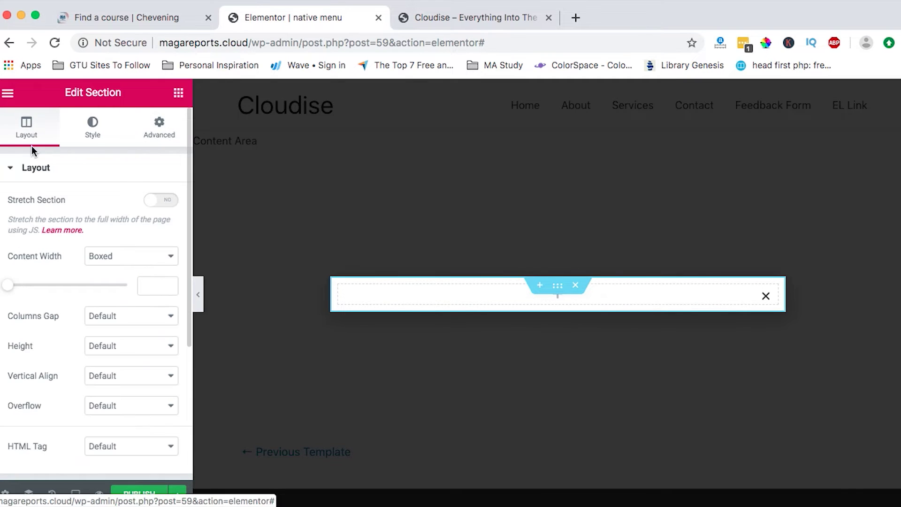
{"action": "scroll", "coordinate": [125, 274], "scroll_direction": "down", "scroll_amount": 3}
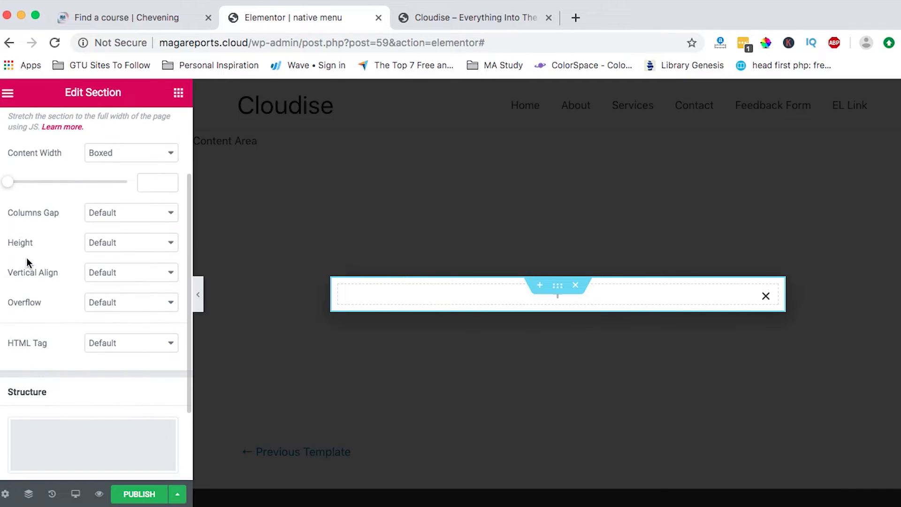
{"action": "left_click", "coordinate": [112, 244]}
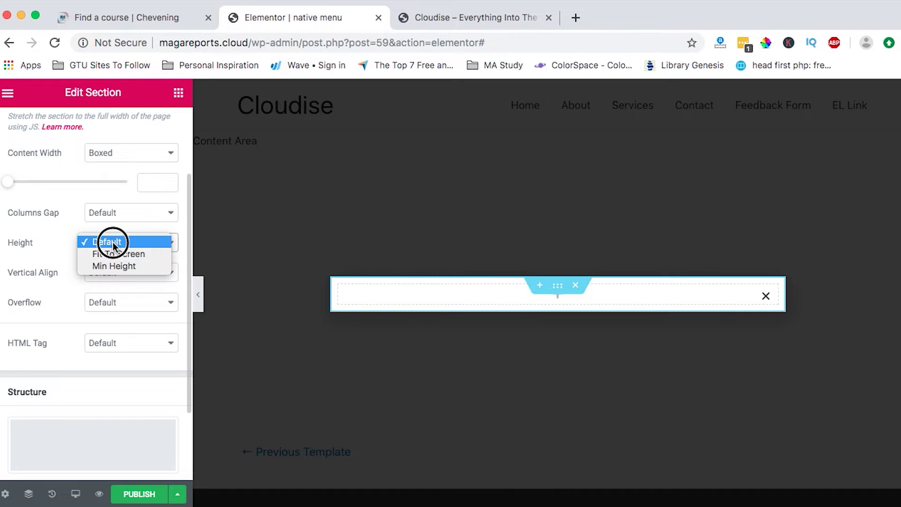
{"action": "left_click", "coordinate": [111, 265]}
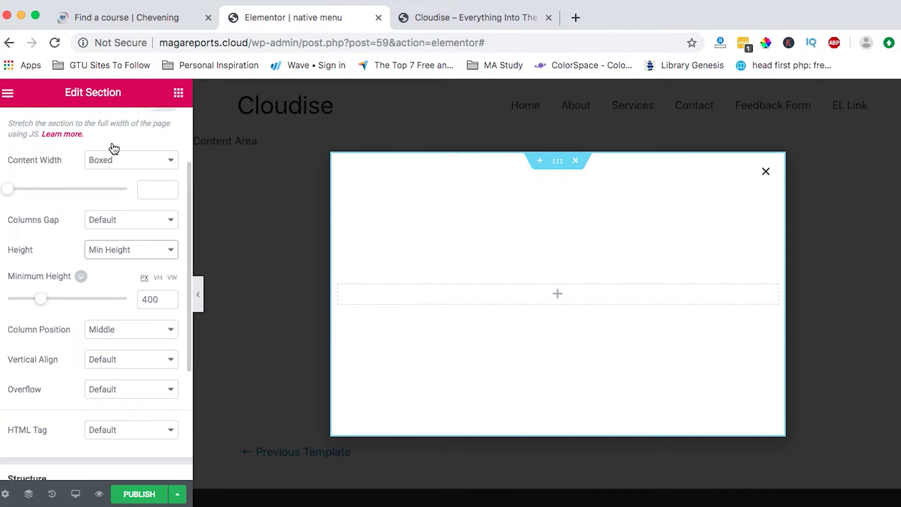
{"action": "scroll", "coordinate": [111, 147], "scroll_direction": "up", "scroll_amount": 3}
Drag a Video widget into the section and set its YouTube link.
{"action": "left_click", "coordinate": [178, 93]}
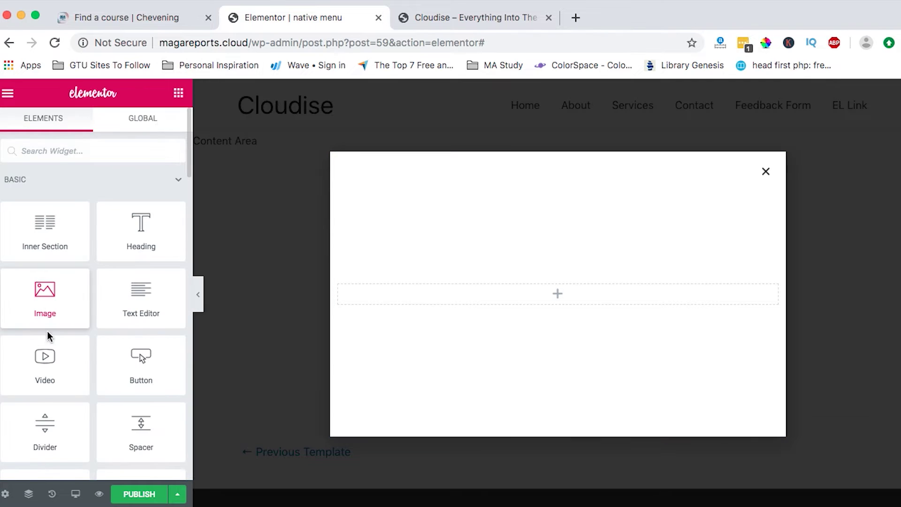
{"action": "left_click_drag", "start_coordinate": [44, 359], "coordinate": [563, 298]}
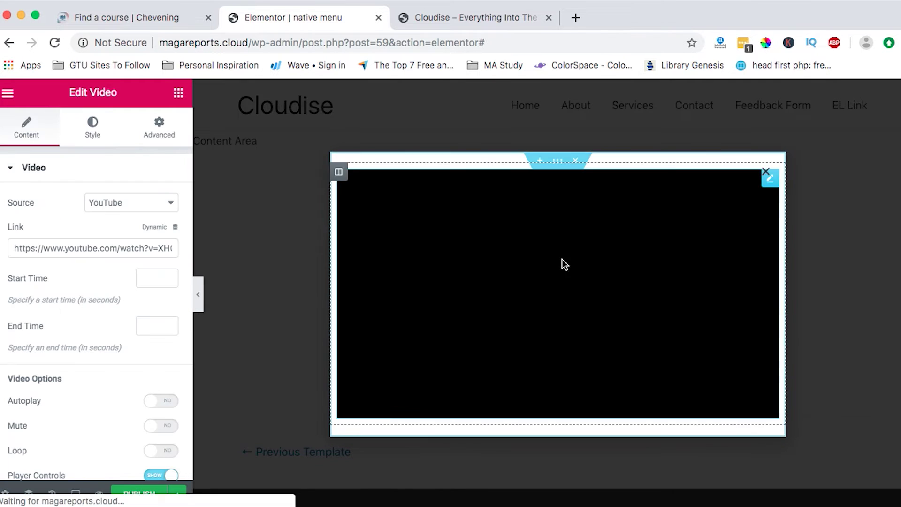
{"action": "left_click", "coordinate": [576, 17]}
{"action": "type", "text": "you"}
{"action": "key", "text": "Return"}
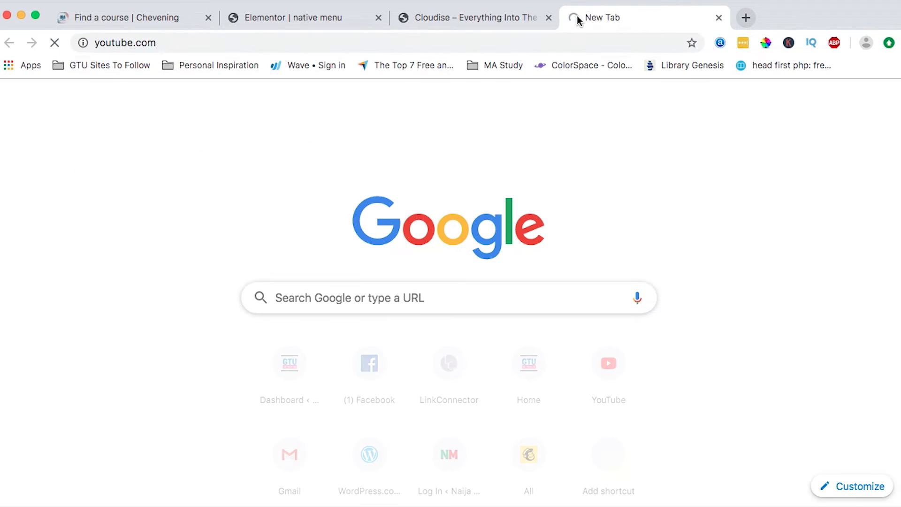
{"action": "key", "text": "super+w"}
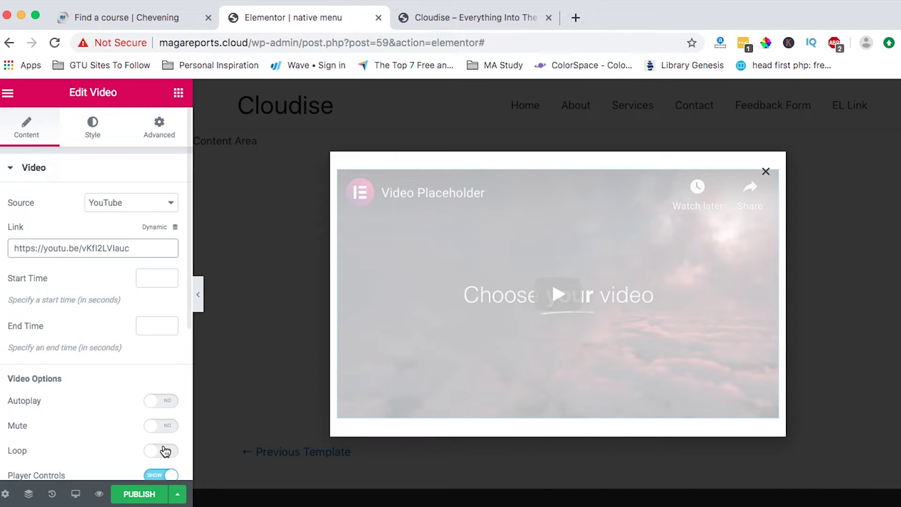
{"action": "scroll", "coordinate": [158, 410], "scroll_direction": "down", "scroll_amount": 2}
{"action": "scroll", "coordinate": [158, 410], "scroll_direction": "down", "scroll_amount": 1}
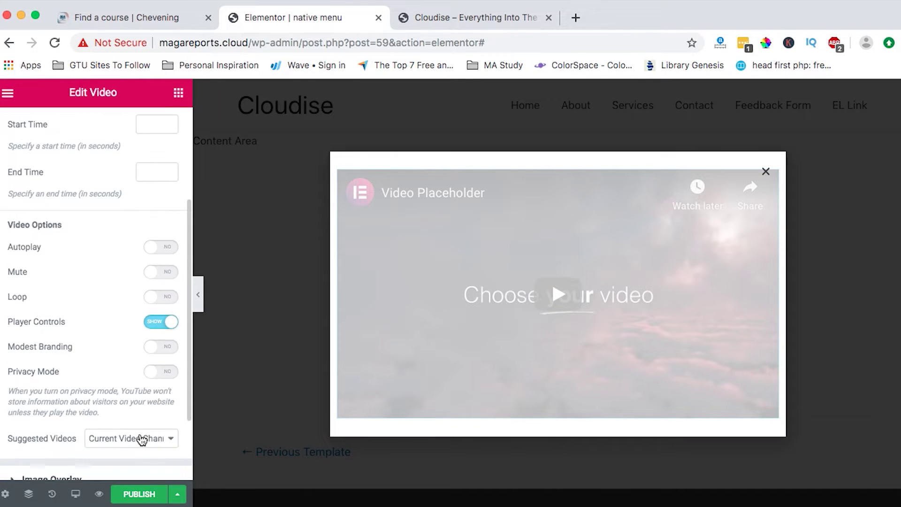
Publish the popup with an Include Entire Site display condition.
{"action": "left_click", "coordinate": [141, 494]}
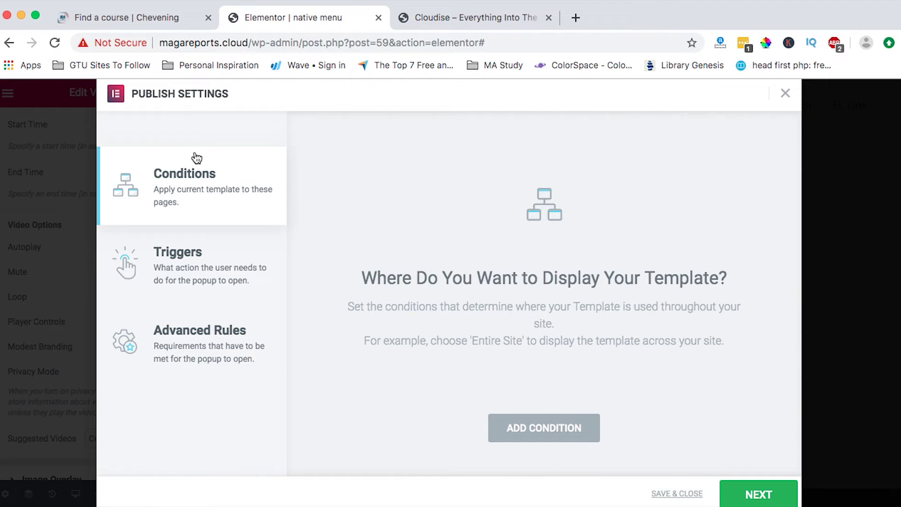
{"action": "left_click", "coordinate": [524, 422]}
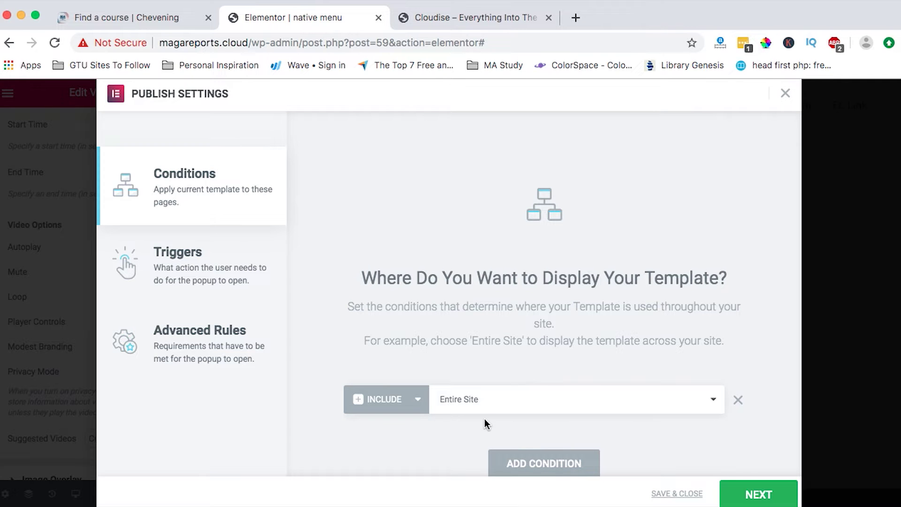
{"action": "key", "text": "Escape"}
{"action": "left_click", "coordinate": [142, 492]}
{"action": "left_click", "coordinate": [677, 493]}
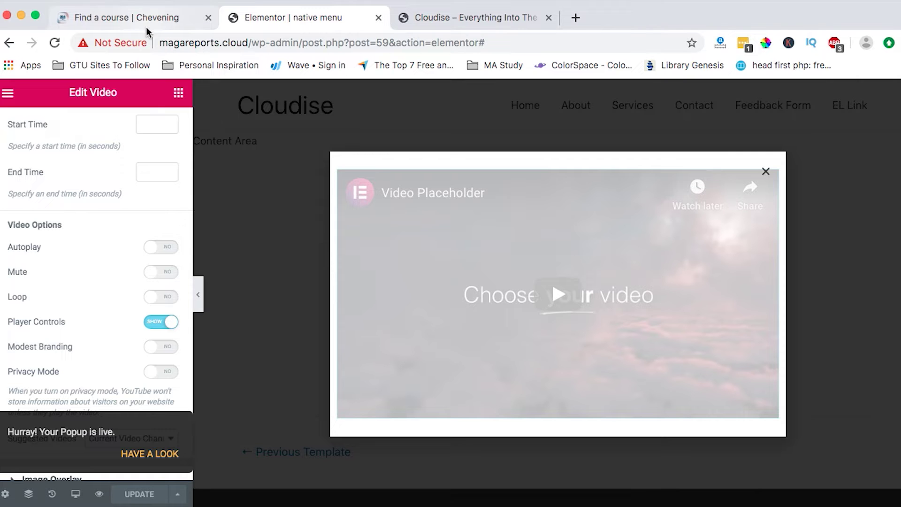
From the admin Dashboard, add a new page titled 'native' and publish it.
{"action": "left_click", "coordinate": [461, 22]}
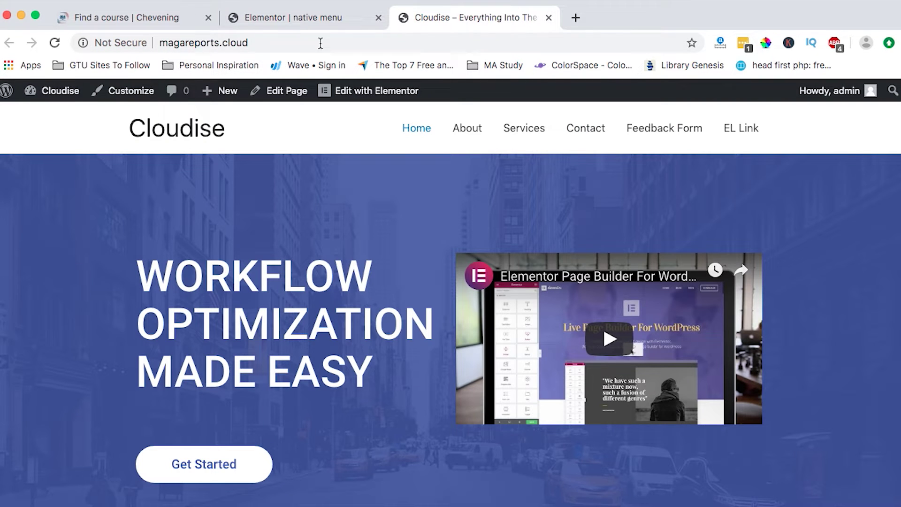
{"action": "mouse_move", "coordinate": [70, 93]}
{"action": "left_click", "coordinate": [50, 116]}
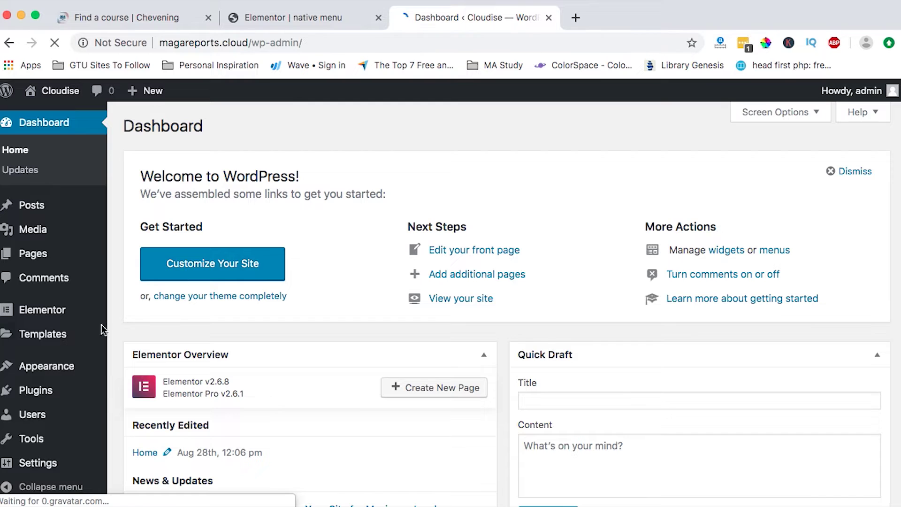
{"action": "mouse_move", "coordinate": [40, 247]}
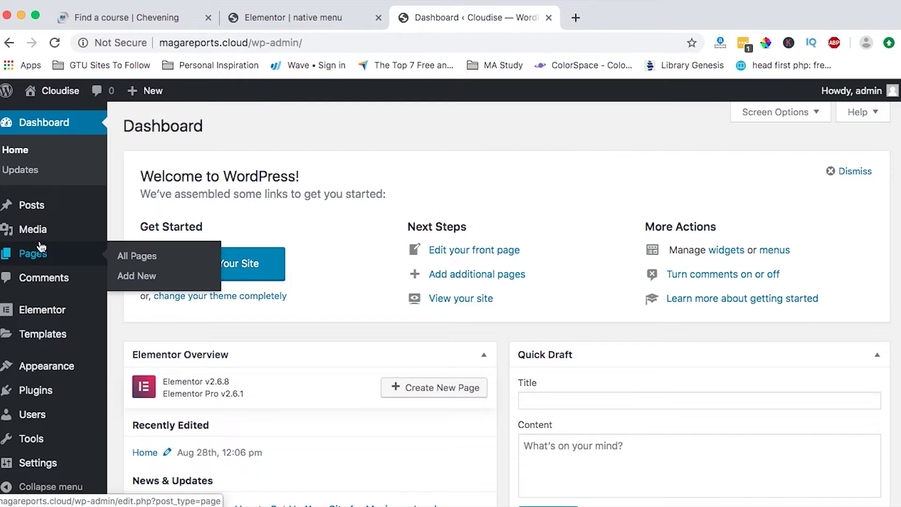
{"action": "left_click", "coordinate": [127, 276]}
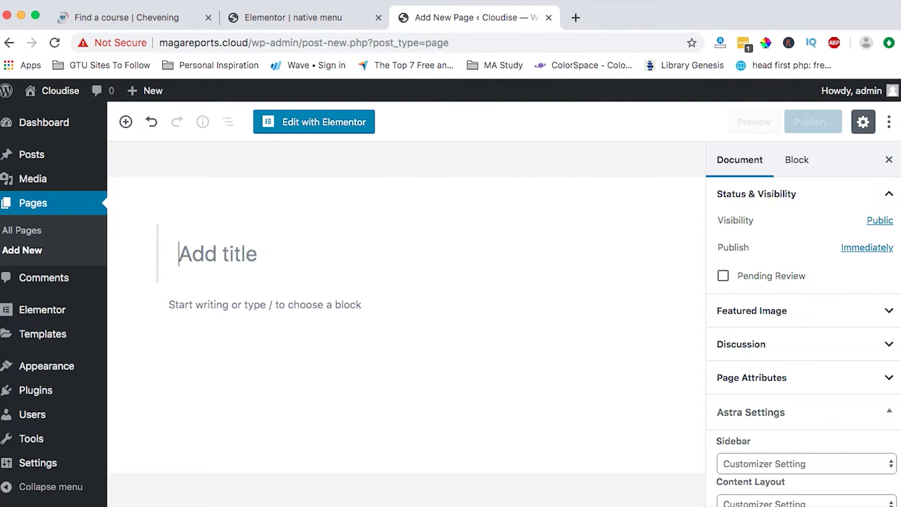
{"action": "type", "text": "native"}
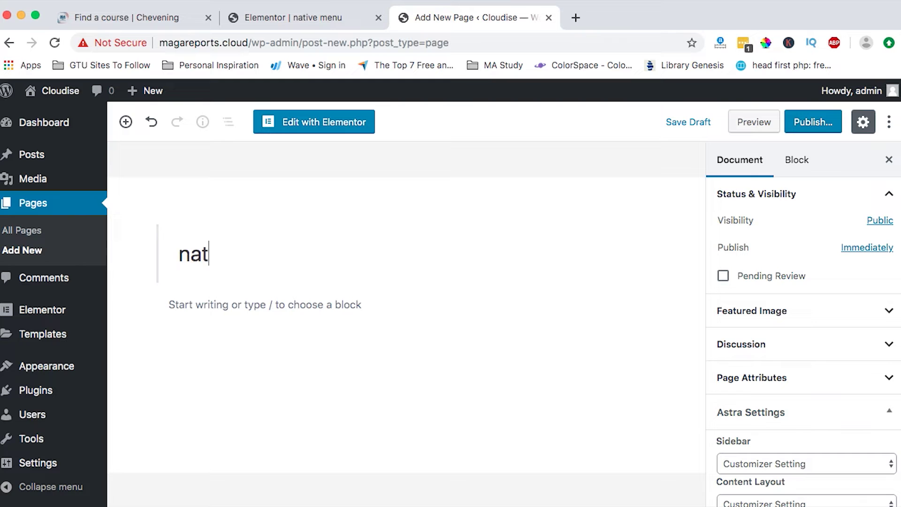
{"action": "left_click", "coordinate": [802, 136]}
{"action": "left_click", "coordinate": [804, 133]}
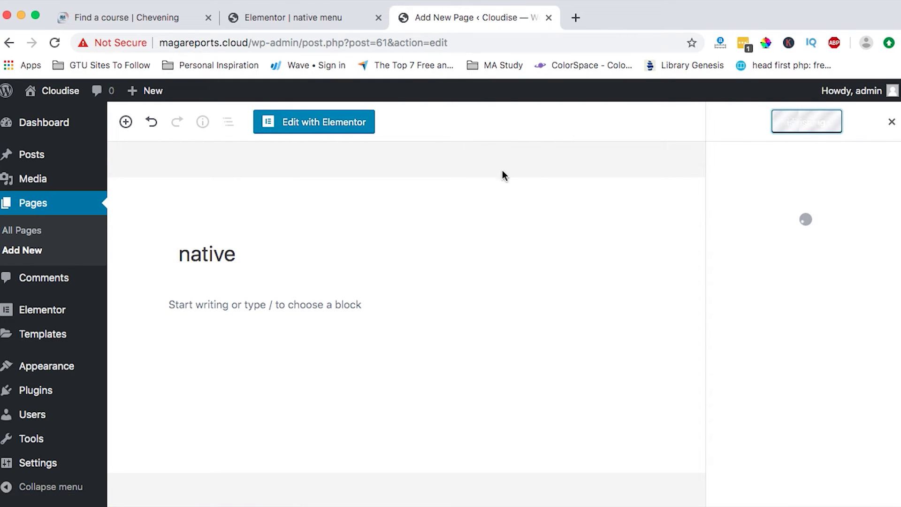
Open the native page in Elementor and place a Button widget in a new section.
{"action": "left_click", "coordinate": [318, 127]}
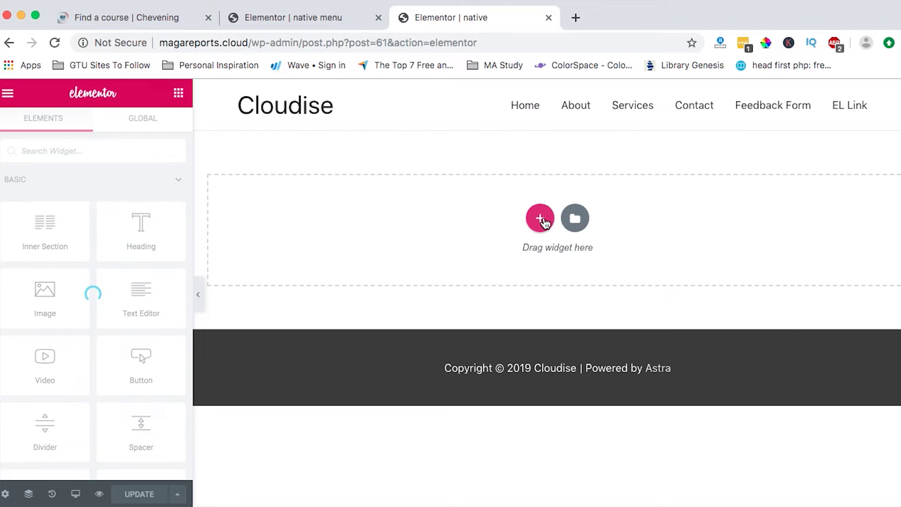
{"action": "left_click", "coordinate": [579, 159]}
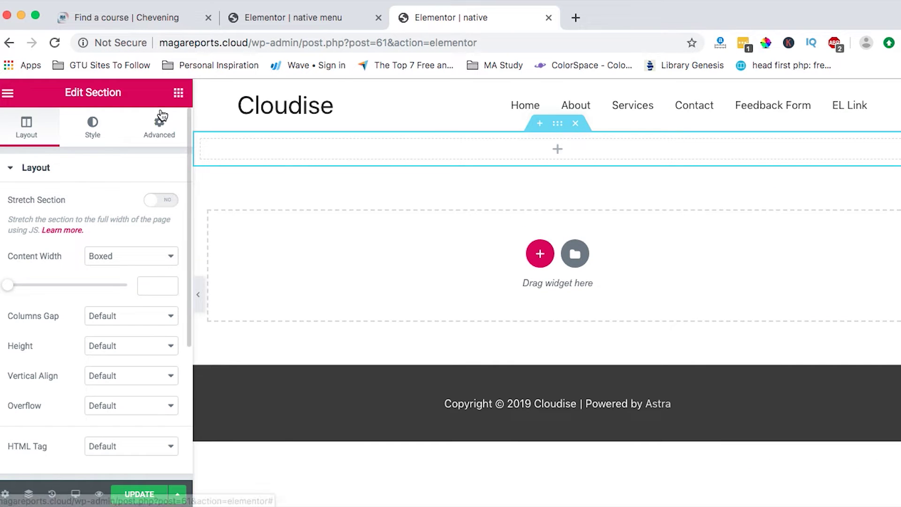
{"action": "left_click", "coordinate": [178, 94]}
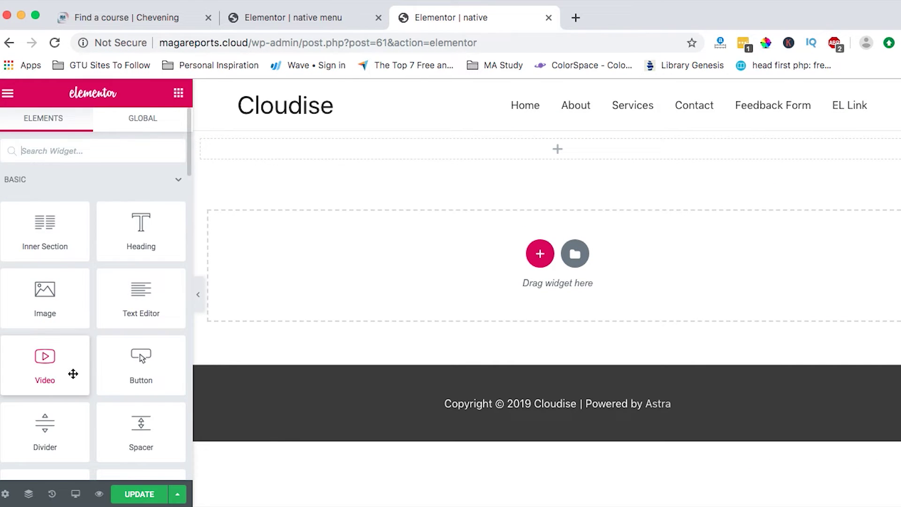
{"action": "left_click_drag", "start_coordinate": [143, 369], "coordinate": [583, 155]}
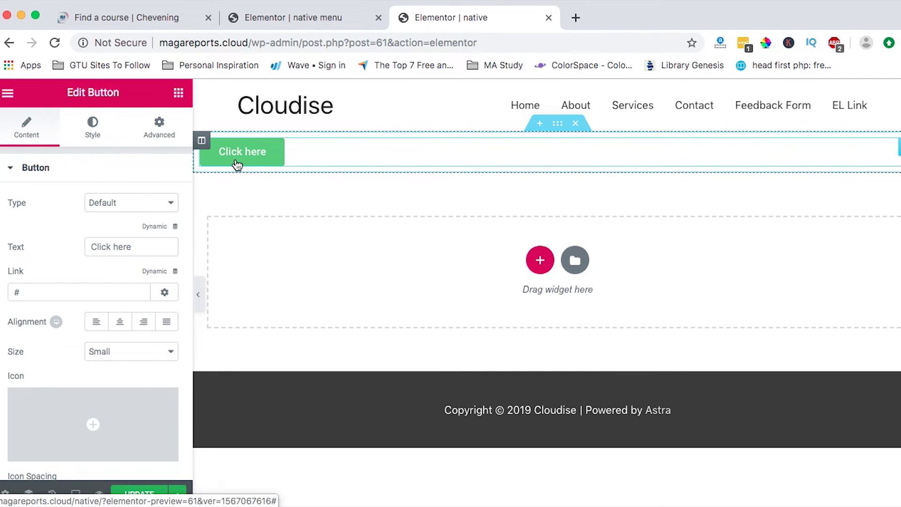
Set the button's dynamic link to Popup, Open Popup 'native menu', and update the page.
{"action": "left_click", "coordinate": [149, 271]}
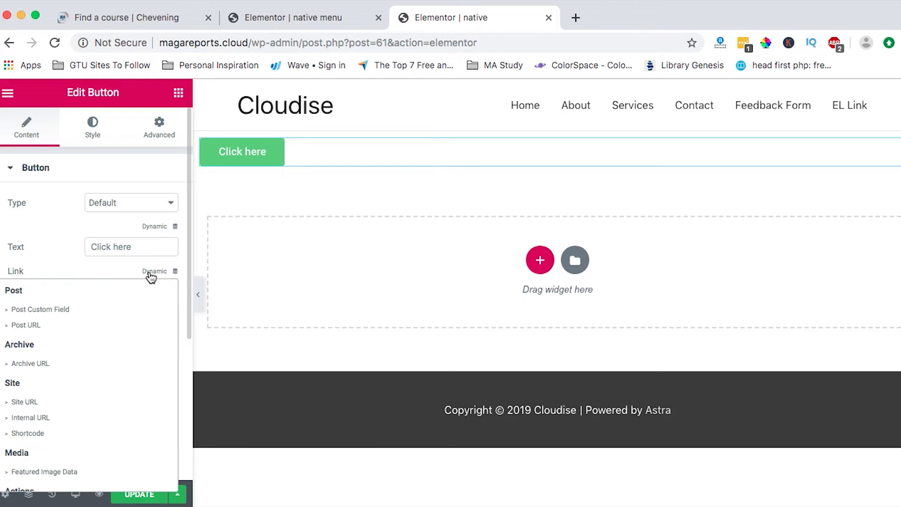
{"action": "scroll", "coordinate": [81, 384], "scroll_direction": "down", "scroll_amount": 5}
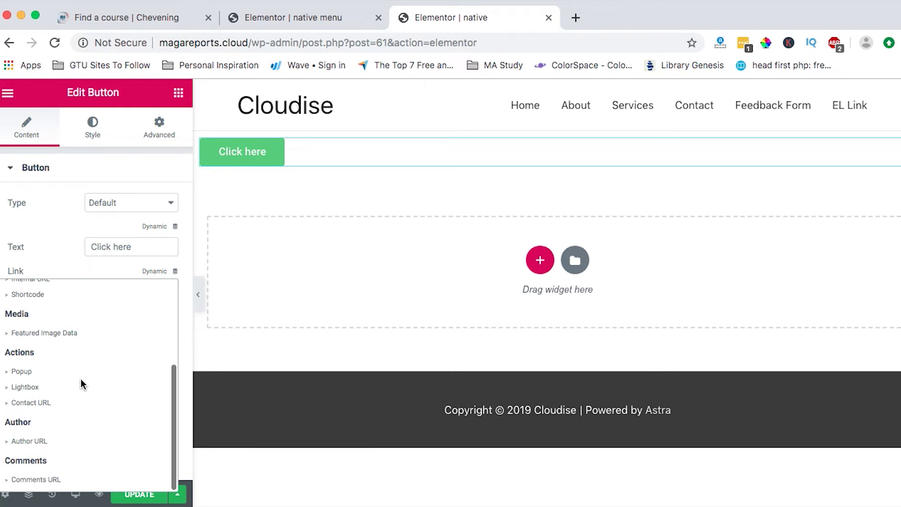
{"action": "scroll", "coordinate": [21, 366], "scroll_direction": "up", "scroll_amount": 3}
{"action": "scroll", "coordinate": [27, 389], "scroll_direction": "down", "scroll_amount": 2}
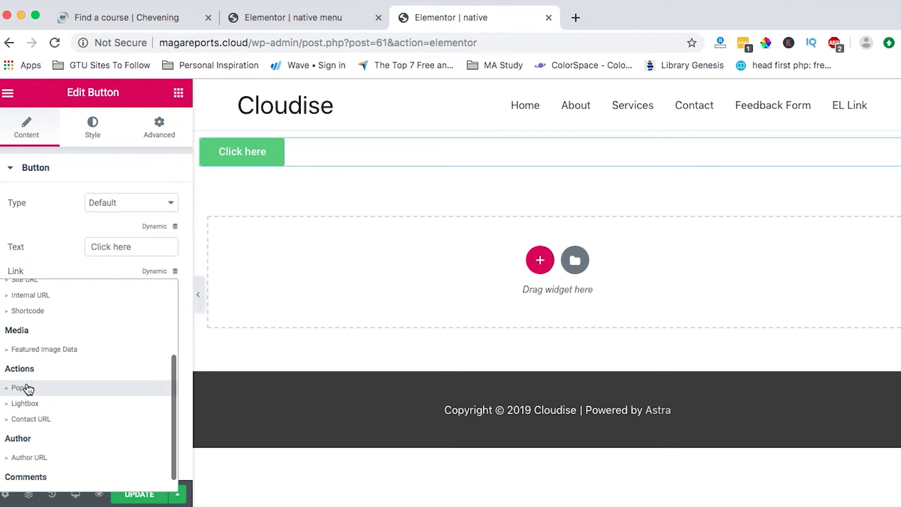
{"action": "left_click", "coordinate": [27, 388]}
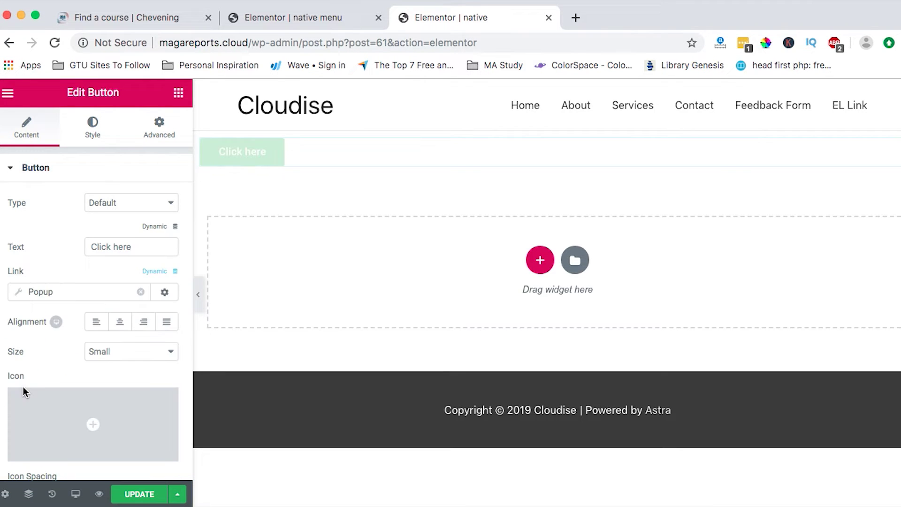
{"action": "left_click", "coordinate": [66, 292]}
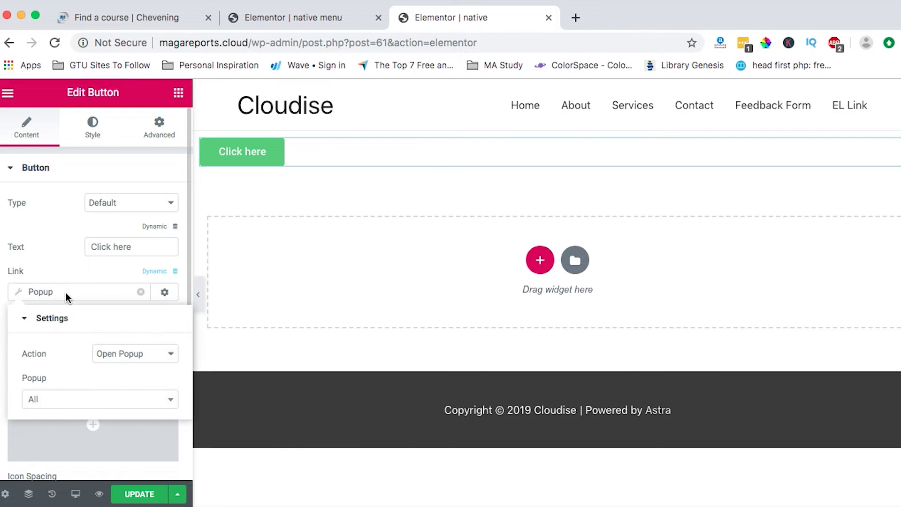
{"action": "left_click", "coordinate": [65, 403]}
{"action": "left_click", "coordinate": [64, 416]}
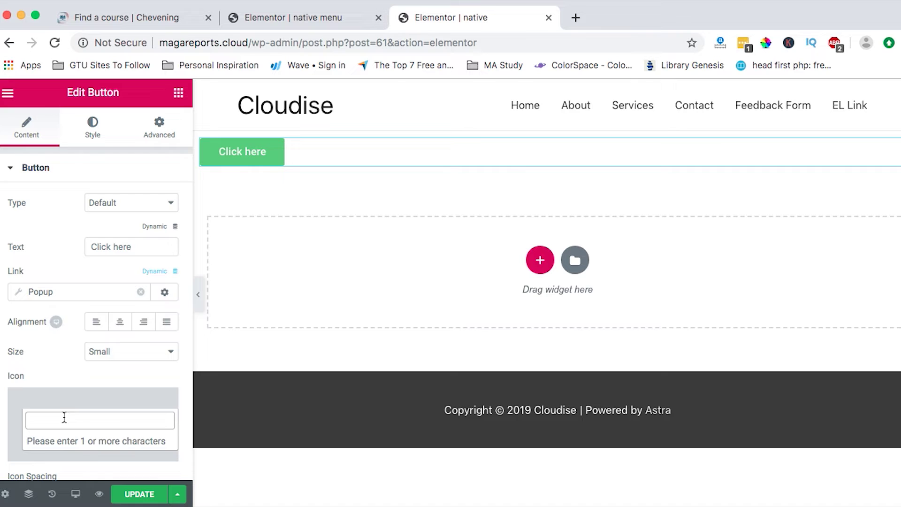
{"action": "type", "text": "nati"}
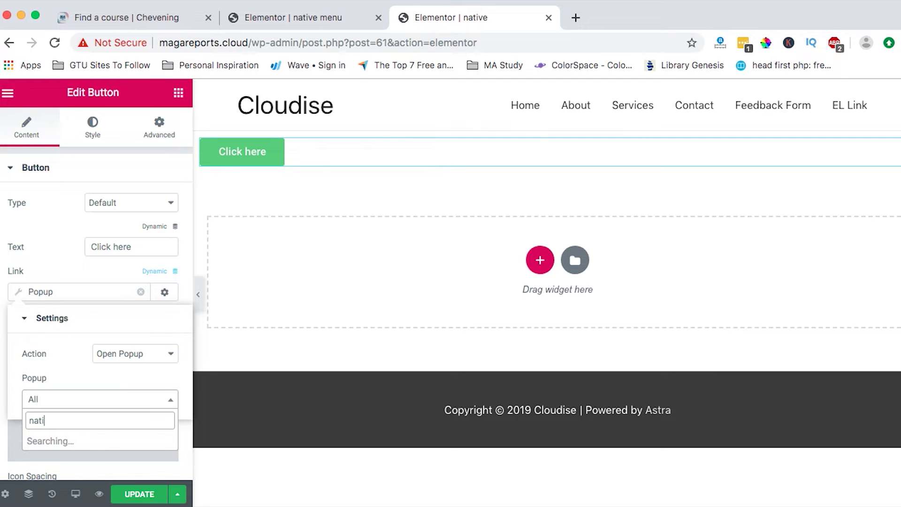
{"action": "key", "text": "Return"}
{"action": "left_click", "coordinate": [140, 495]}
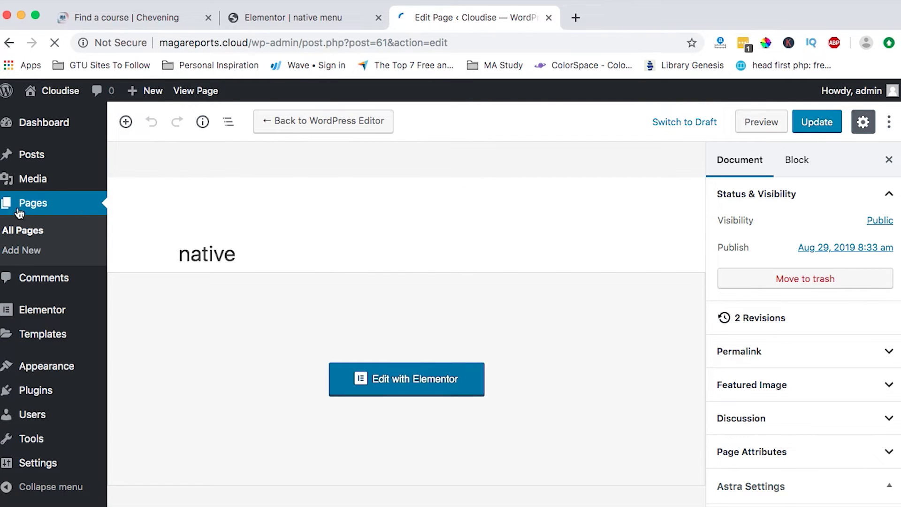
View the native page on the live site from the Pages list.
{"action": "left_click", "coordinate": [32, 205]}
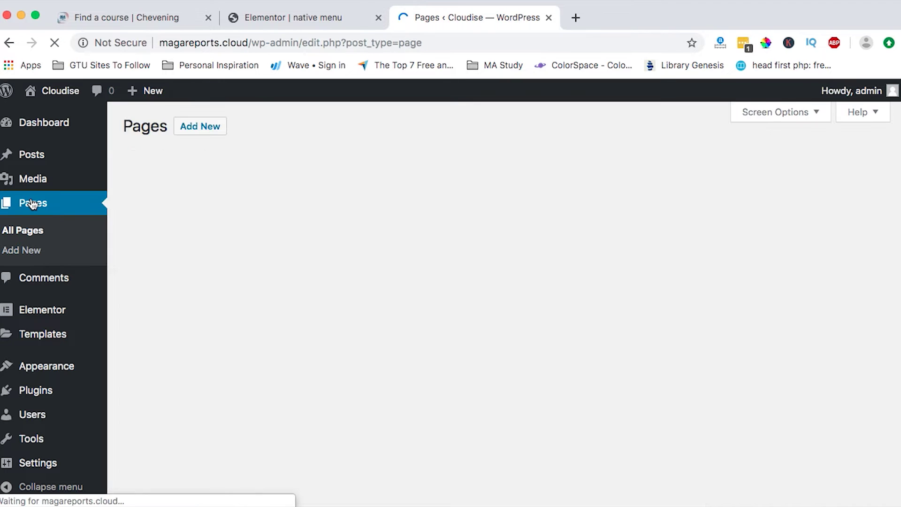
{"action": "scroll", "coordinate": [191, 366], "scroll_direction": "down", "scroll_amount": 3}
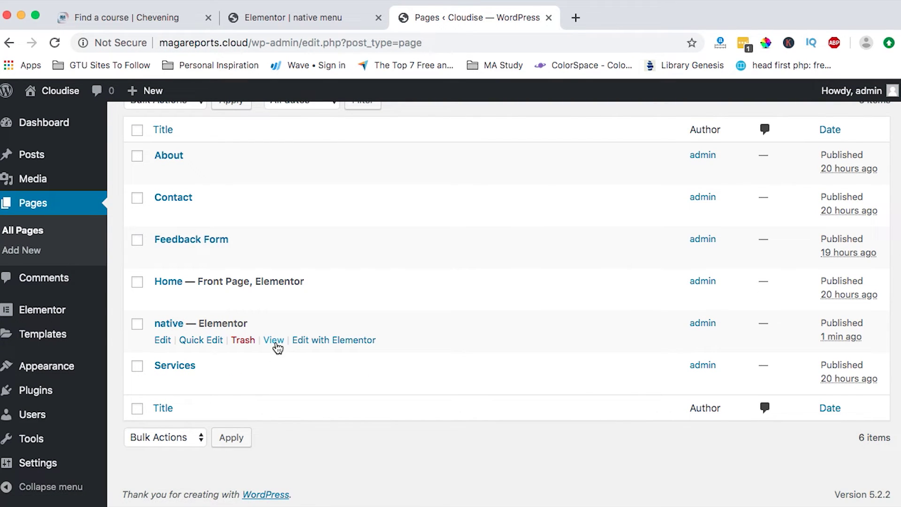
{"action": "left_click", "coordinate": [275, 341]}
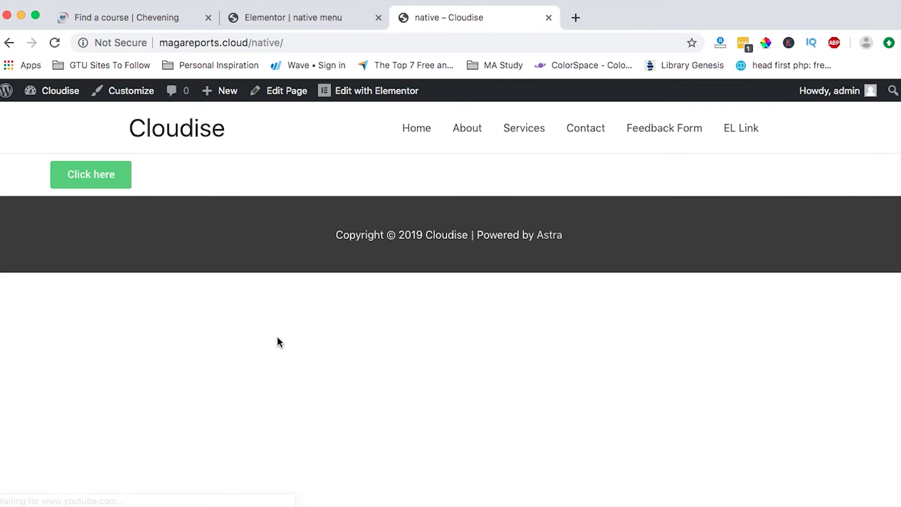
Confirm Click here opens the video popup, close it, and copy the button's link address.
{"action": "left_click", "coordinate": [94, 187]}
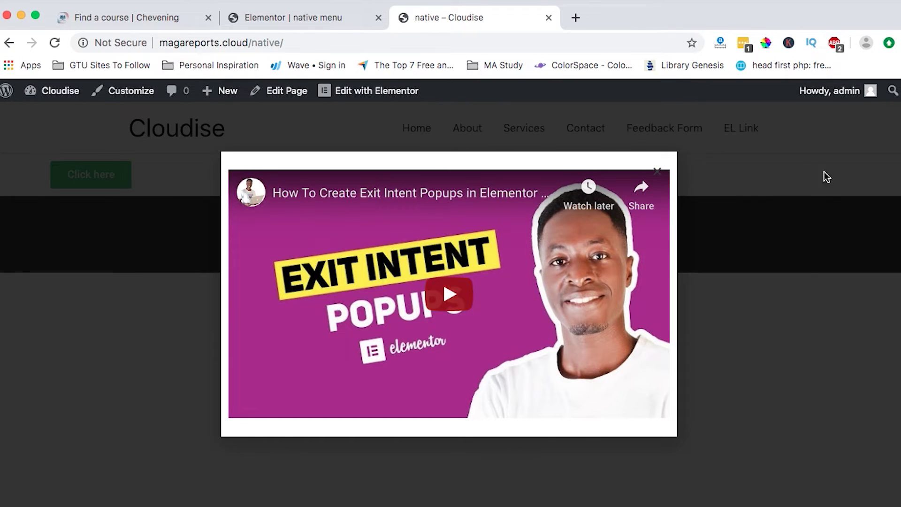
{"action": "left_click", "coordinate": [767, 323]}
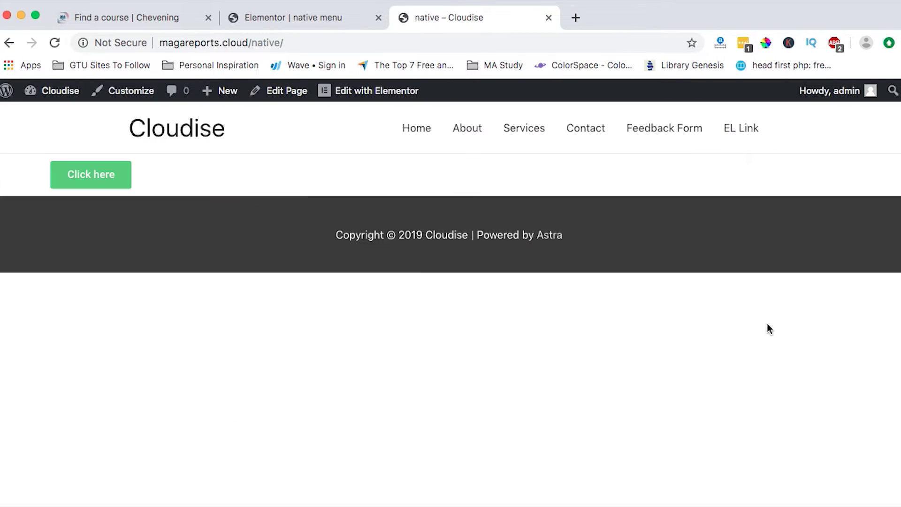
{"action": "right_click", "coordinate": [88, 175]}
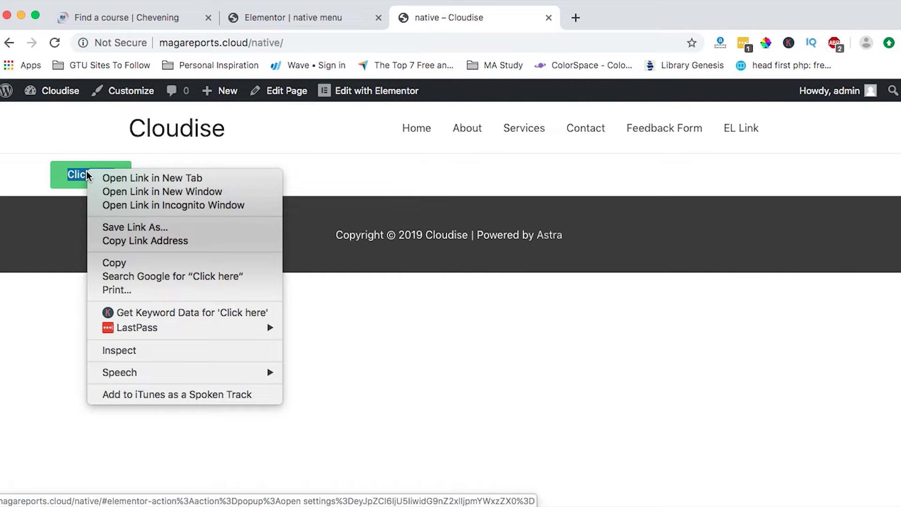
{"action": "left_click", "coordinate": [126, 241]}
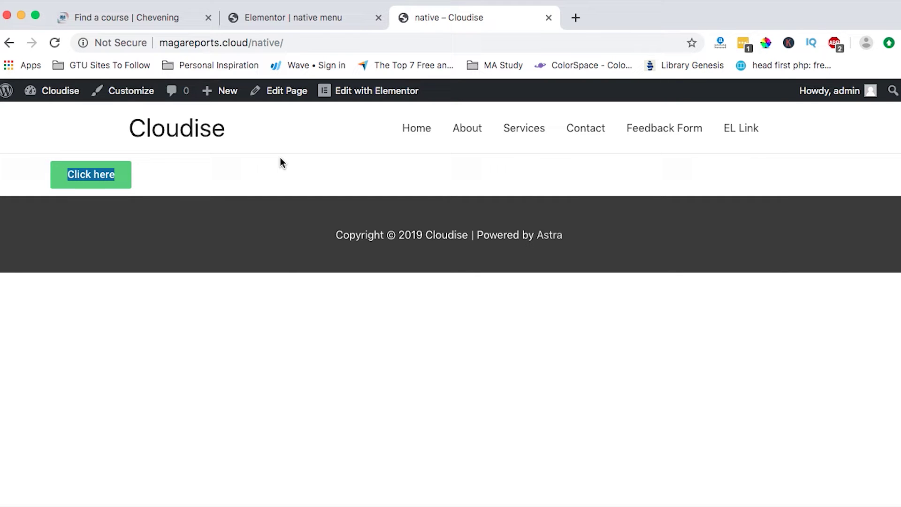
Paste the button's link into the blank Word document and enlarge it to 22 pt.
{"action": "key", "text": "super+Tab"}
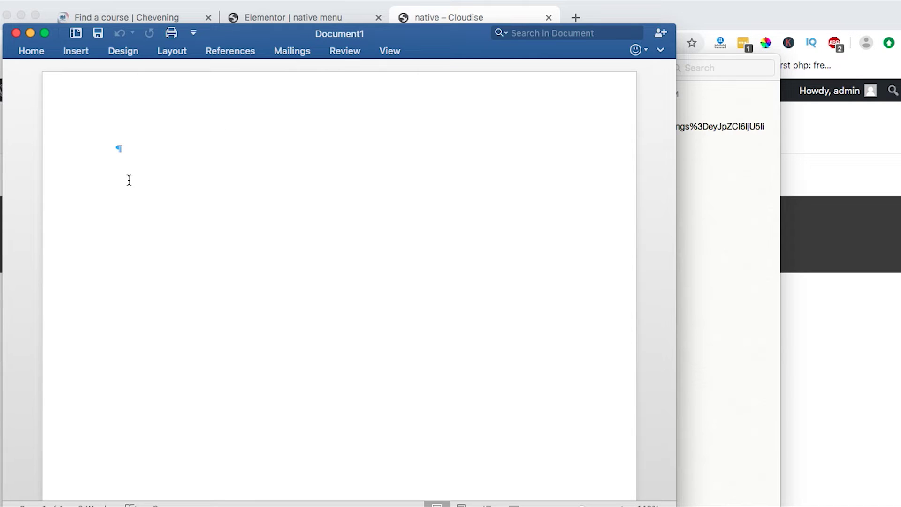
{"action": "key", "text": "super+v"}
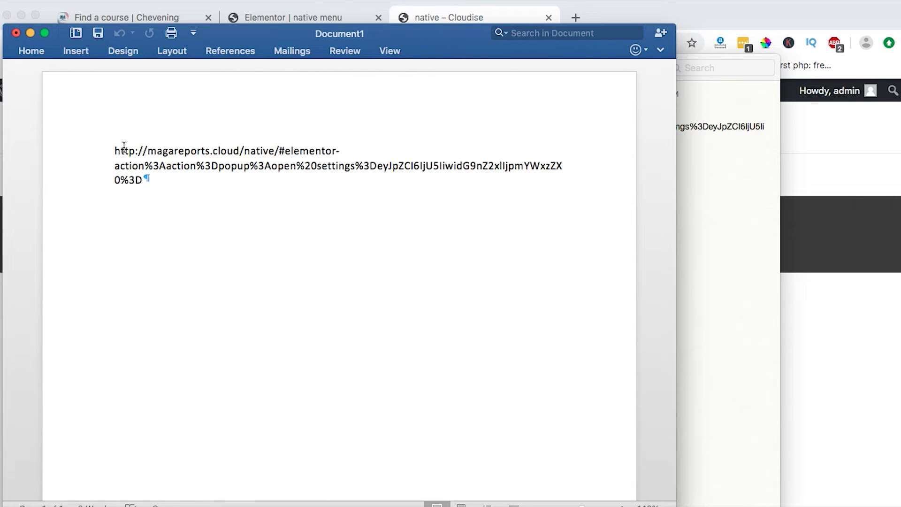
{"action": "key", "text": "super+a"}
{"action": "key", "text": "ctrl+super+f"}
{"action": "left_click", "coordinate": [196, 46]}
{"action": "left_click", "coordinate": [196, 46]}
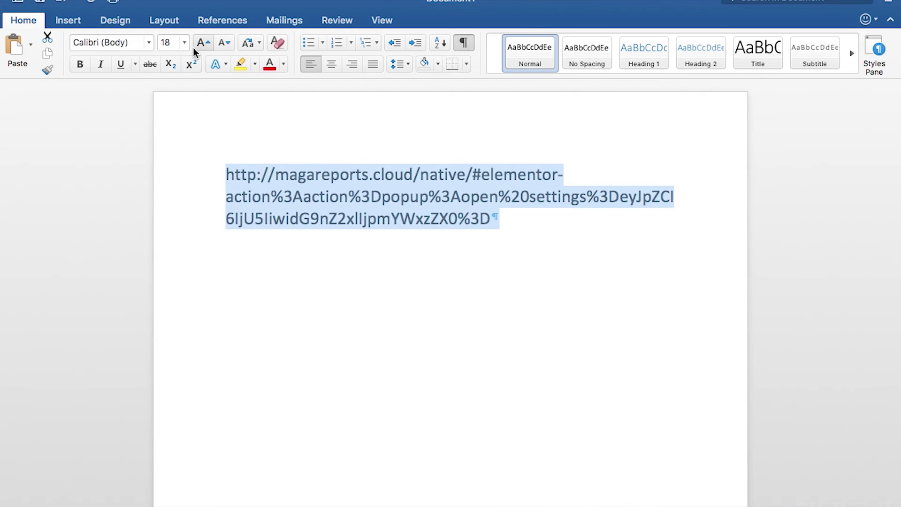
{"action": "left_click", "coordinate": [197, 46]}
{"action": "left_click", "coordinate": [196, 46]}
{"action": "left_click", "coordinate": [196, 46]}
{"action": "left_click", "coordinate": [197, 46]}
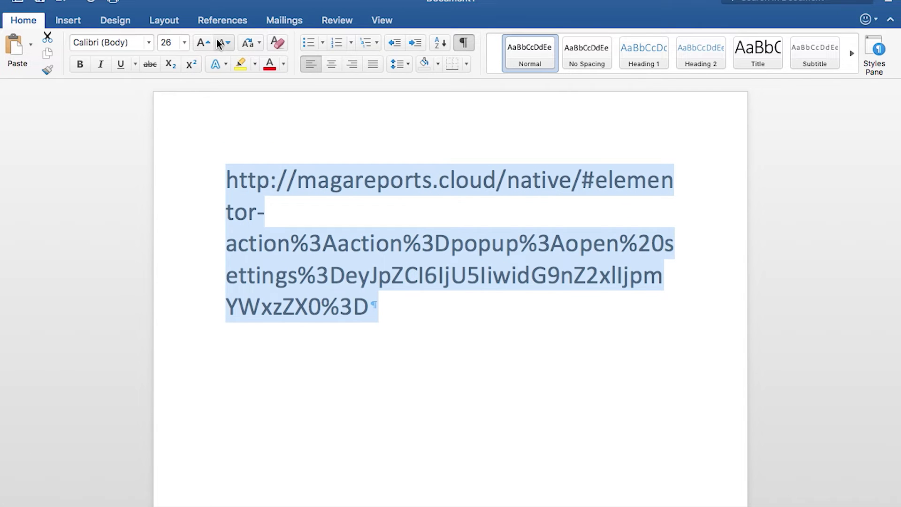
{"action": "left_click", "coordinate": [225, 46]}
{"action": "left_click", "coordinate": [226, 50]}
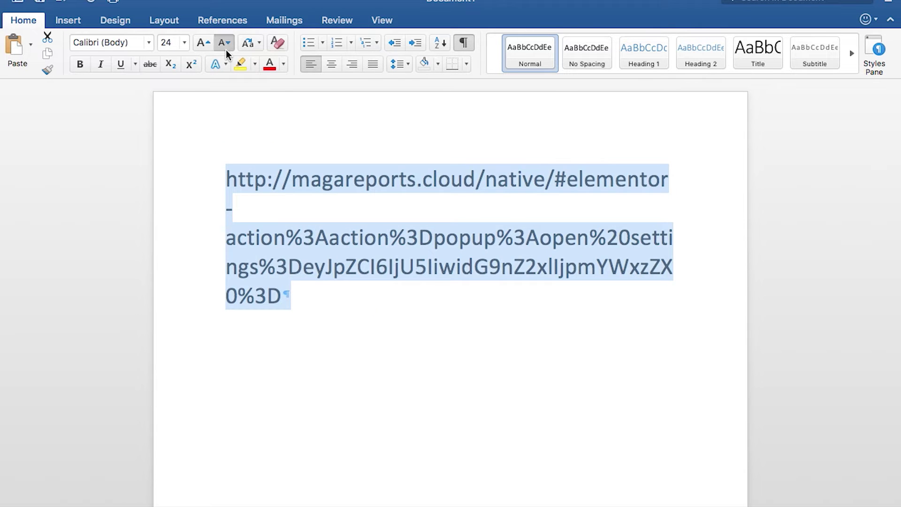
Highlight the #elementor-action part of the pasted link.
{"action": "left_click", "coordinate": [537, 201]}
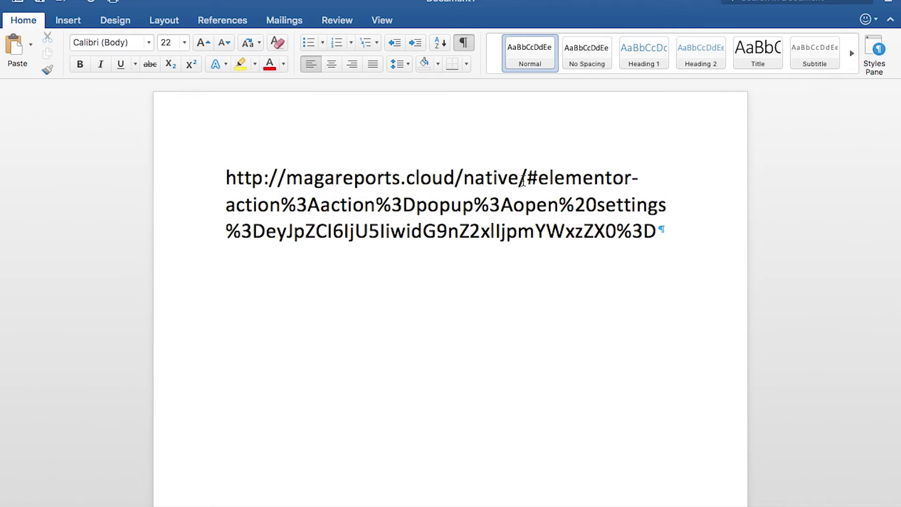
{"action": "left_click_drag", "start_coordinate": [529, 178], "coordinate": [654, 224]}
{"action": "left_click", "coordinate": [521, 164]}
{"action": "left_click_drag", "start_coordinate": [522, 177], "coordinate": [654, 231]}
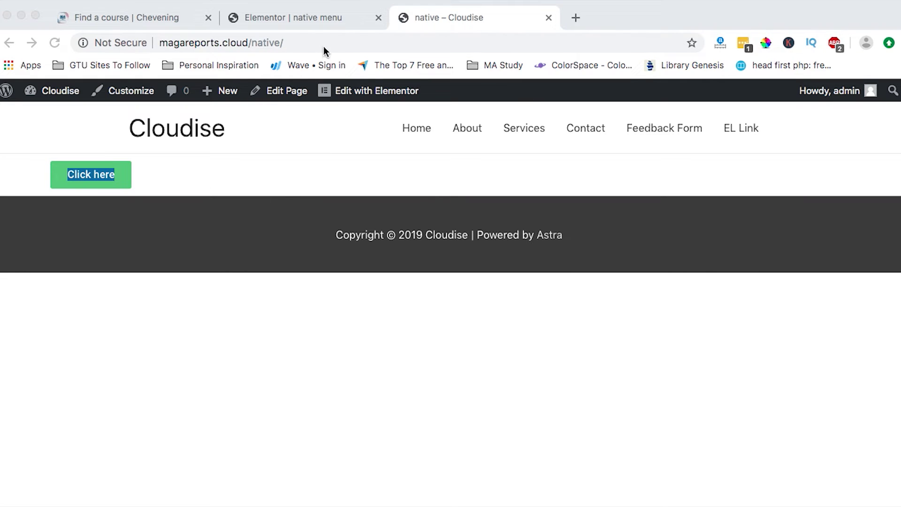
Go to the WordPress navigation Menus settings for the site.
{"action": "left_click", "coordinate": [301, 13]}
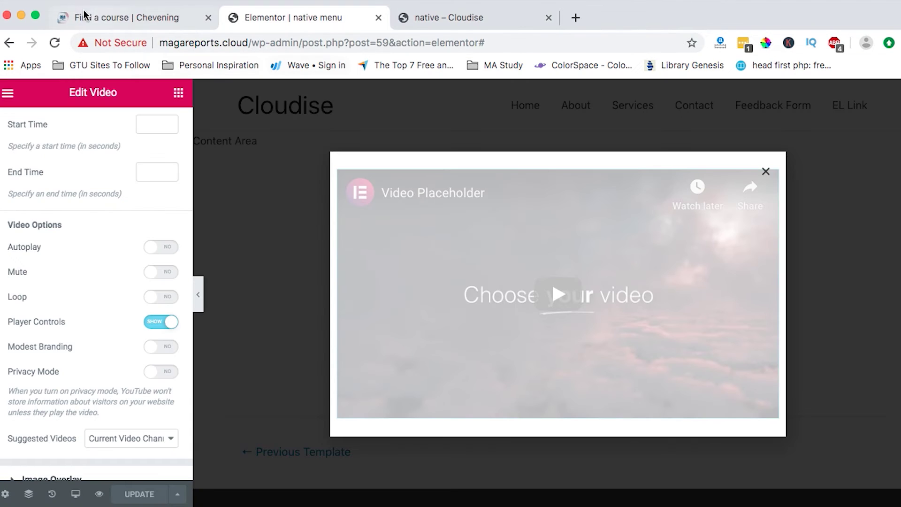
{"action": "left_click", "coordinate": [436, 17]}
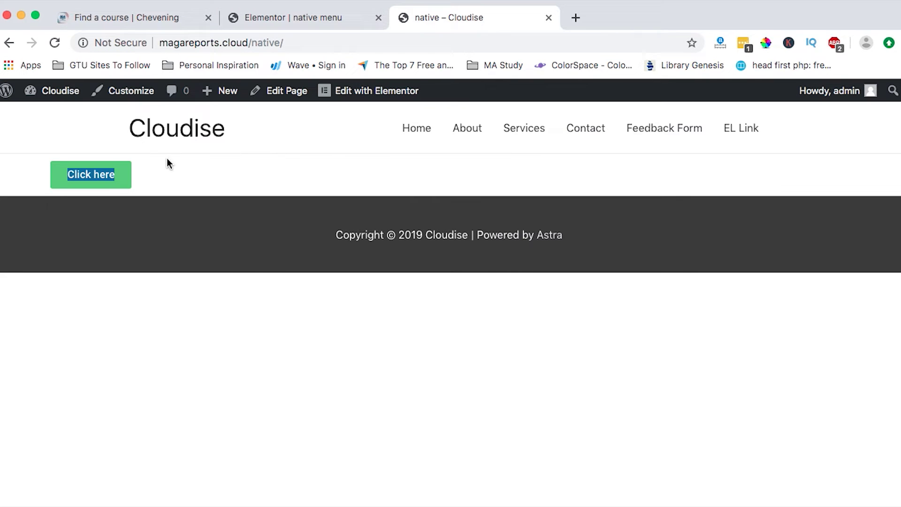
{"action": "mouse_move", "coordinate": [50, 94]}
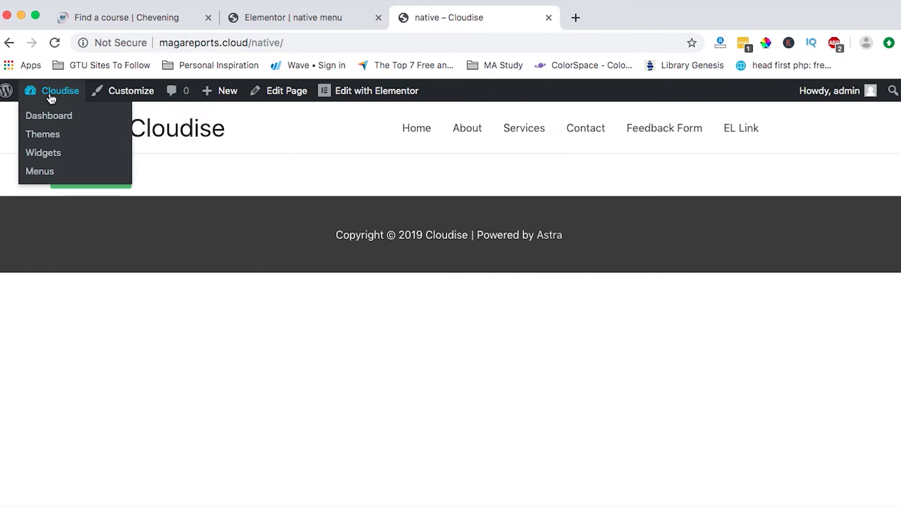
{"action": "left_click", "coordinate": [39, 173]}
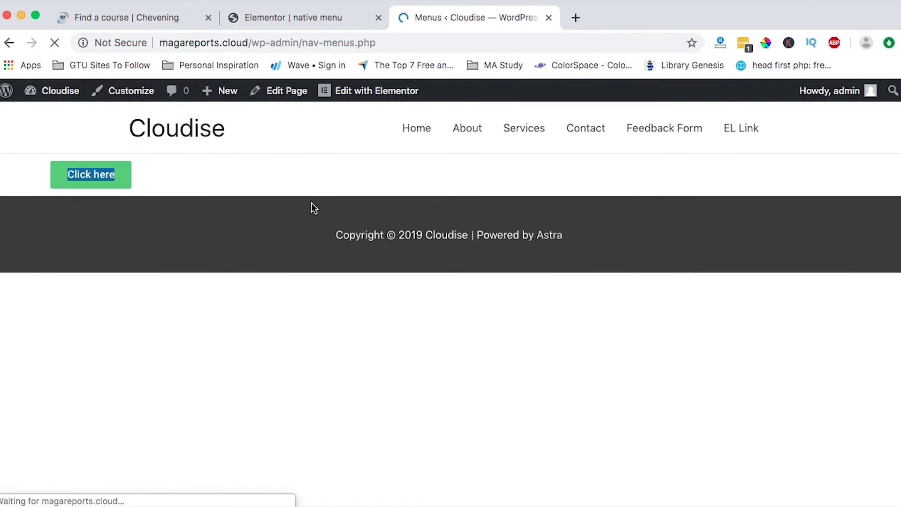
{"action": "scroll", "coordinate": [275, 305], "scroll_direction": "down", "scroll_amount": 3}
{"action": "scroll", "coordinate": [275, 305], "scroll_direction": "up", "scroll_amount": 2}
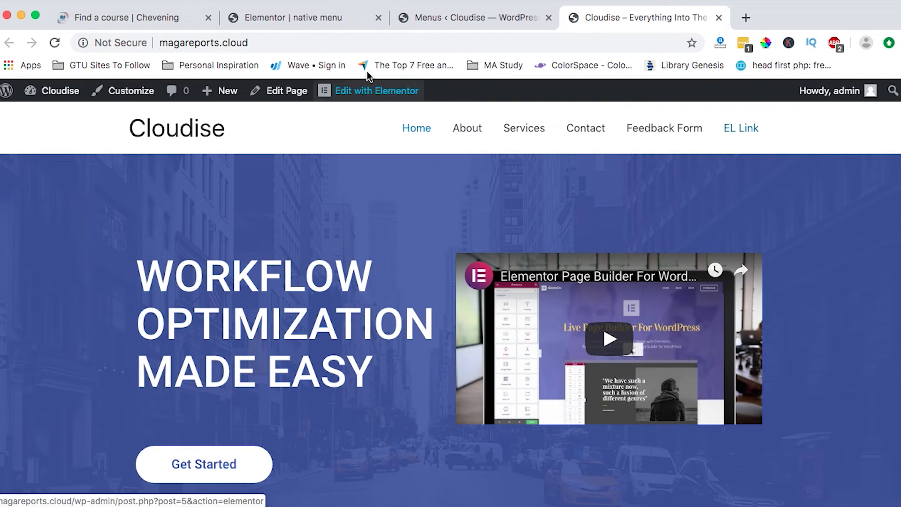
{"action": "left_click", "coordinate": [442, 18]}
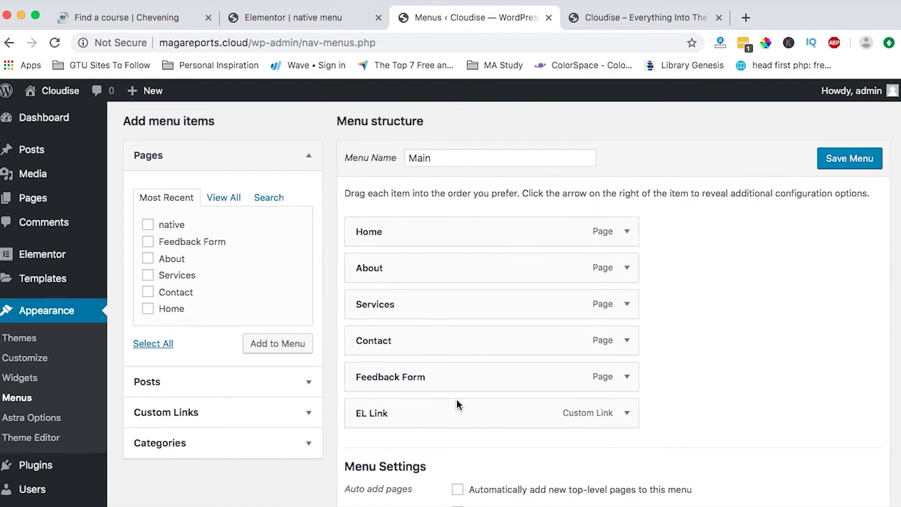
{"action": "scroll", "coordinate": [457, 399], "scroll_direction": "down", "scroll_amount": 3}
Add a 'Native Popup' custom link with the pasted #elementor-action URL and save the menu.
{"action": "left_click", "coordinate": [170, 308]}
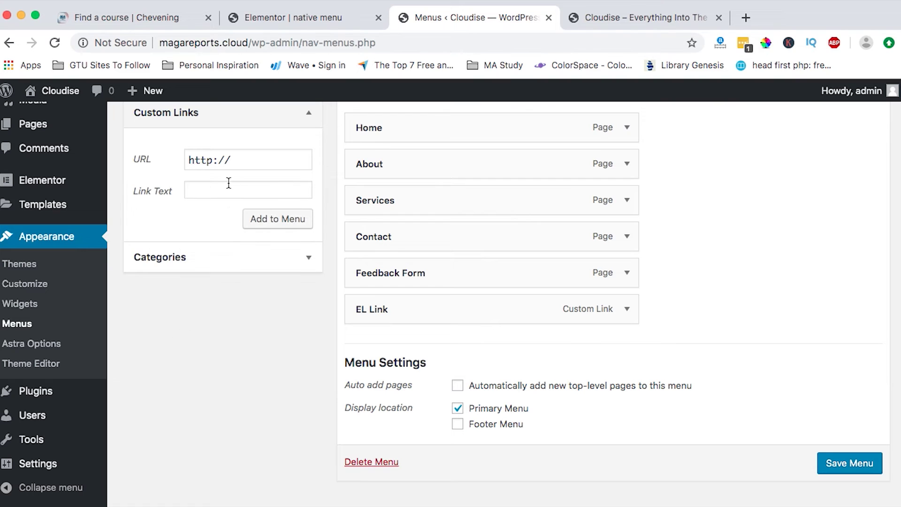
{"action": "left_click", "coordinate": [235, 158]}
{"action": "key", "text": "ctrl+a"}
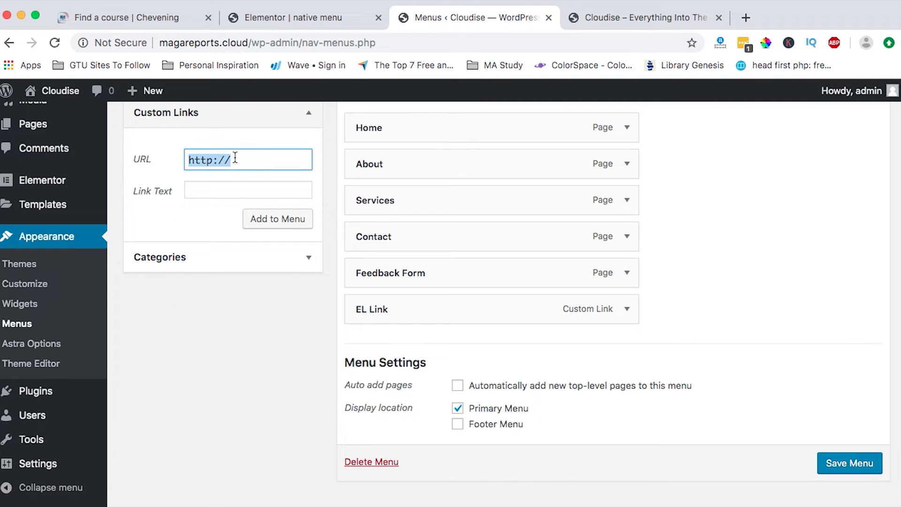
{"action": "key", "text": "BackSpace"}
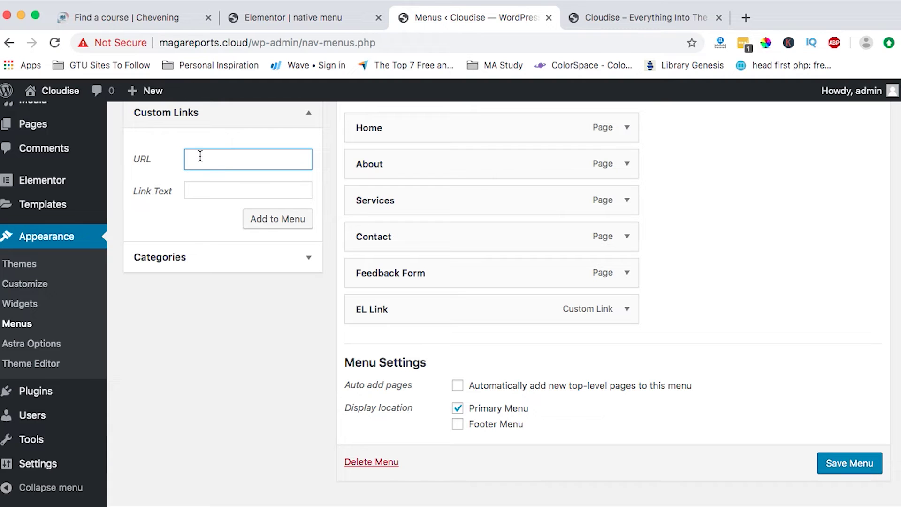
{"action": "key", "text": "super+v"}
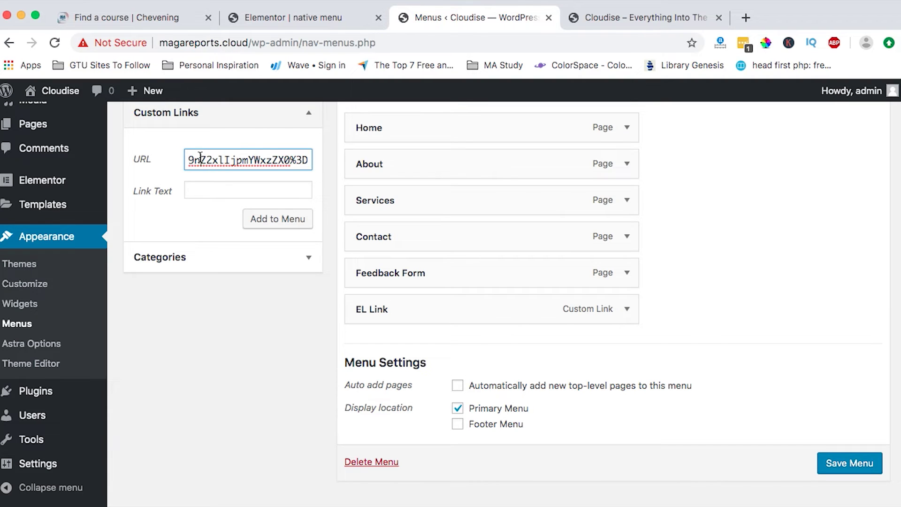
{"action": "left_click", "coordinate": [220, 188]}
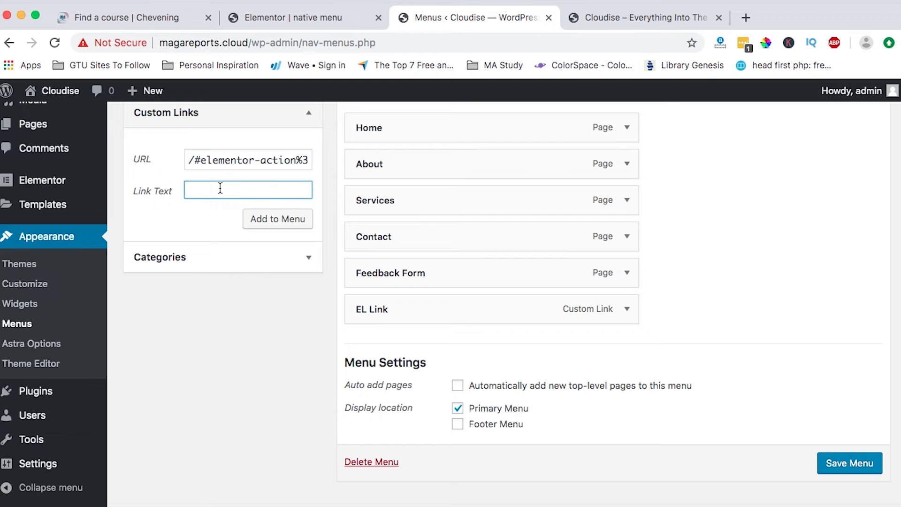
{"action": "type", "text": "Native Popup"}
{"action": "left_click", "coordinate": [276, 219]}
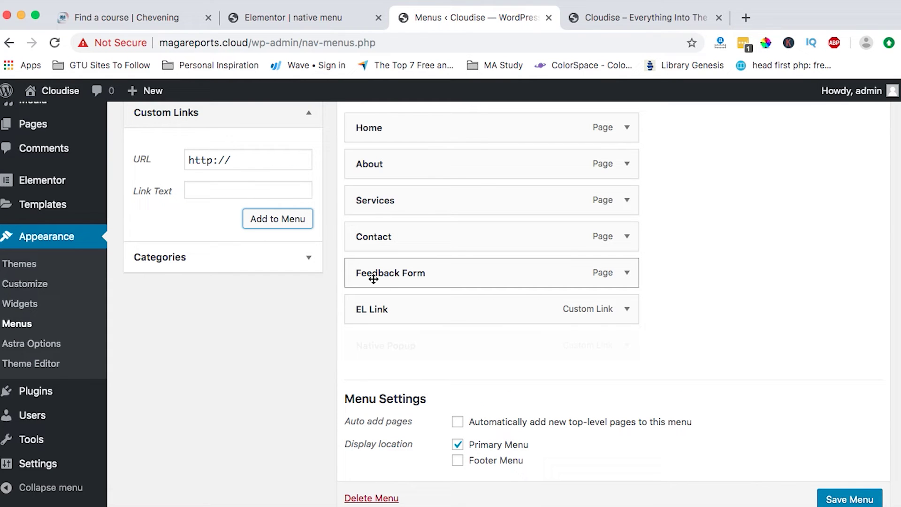
{"action": "left_click", "coordinate": [843, 499]}
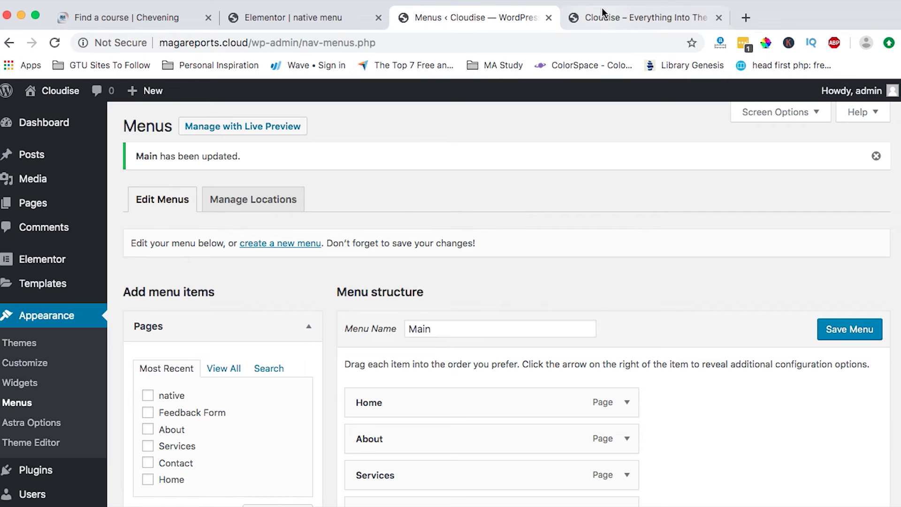
{"action": "left_click", "coordinate": [602, 8]}
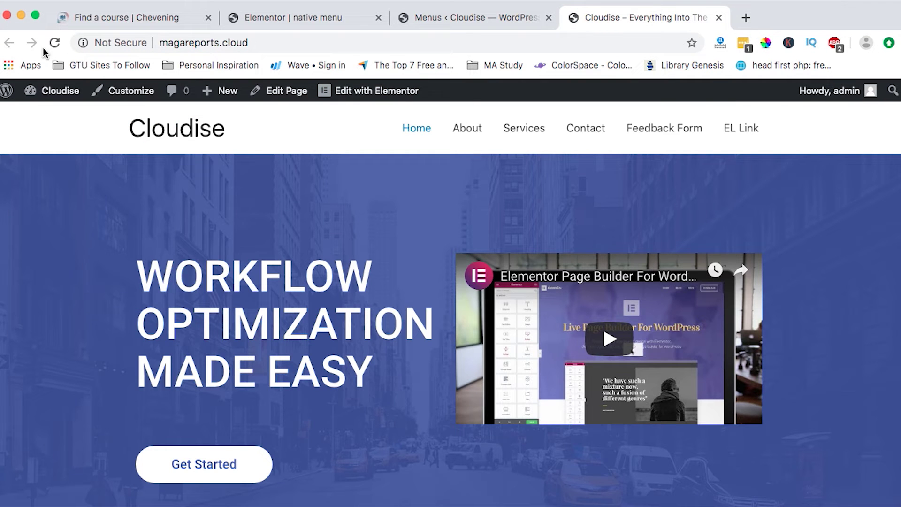
{"action": "left_click", "coordinate": [54, 43]}
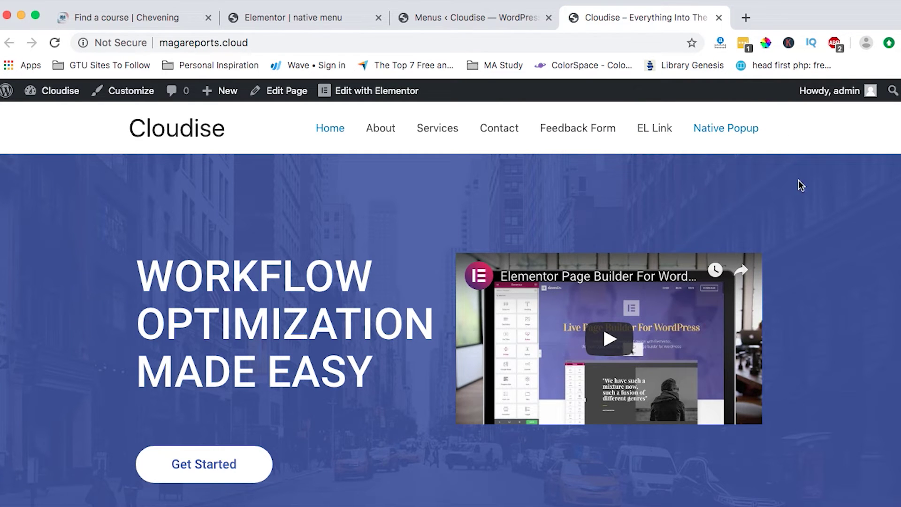
{"action": "left_click", "coordinate": [714, 134]}
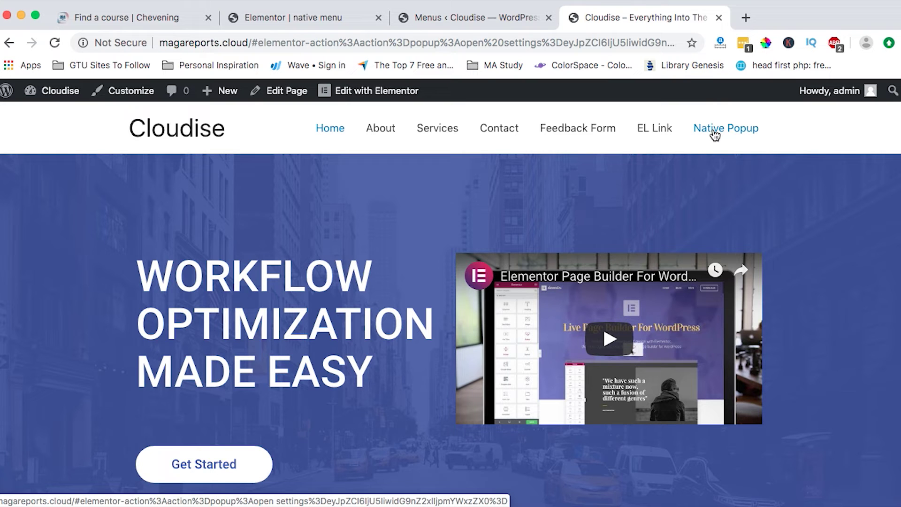
{"action": "left_click", "coordinate": [714, 135]}
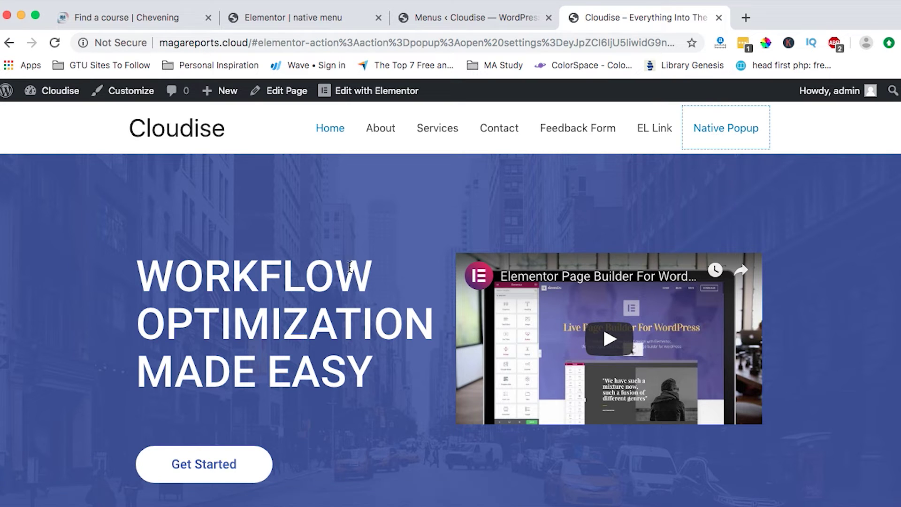
{"action": "left_click", "coordinate": [468, 19]}
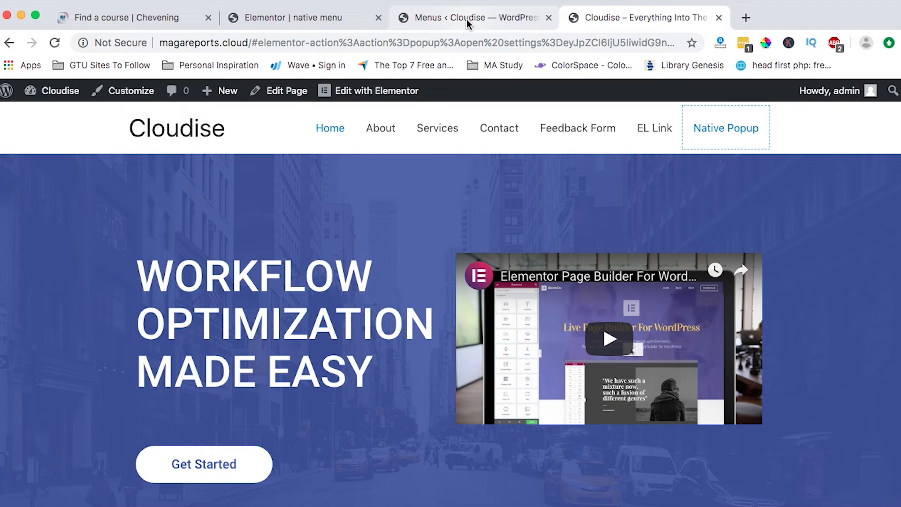
Remove the '/' before #elementor-action in the Native Popup item's URL and save the menu.
{"action": "scroll", "coordinate": [587, 375], "scroll_direction": "down", "scroll_amount": 6}
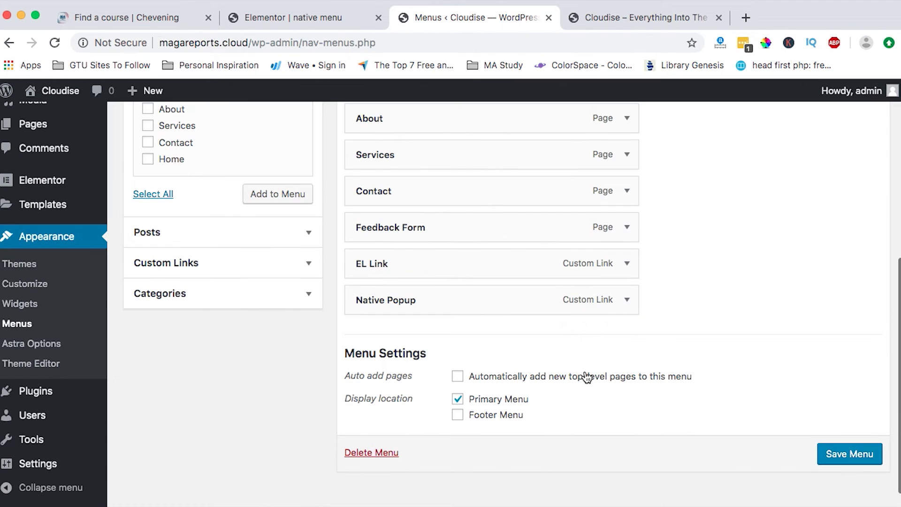
{"action": "left_click", "coordinate": [628, 303]}
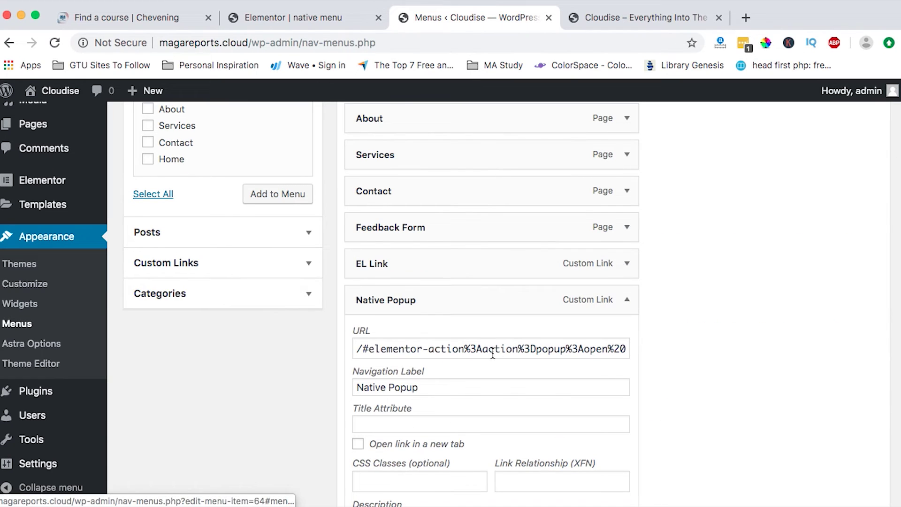
{"action": "left_click", "coordinate": [362, 351]}
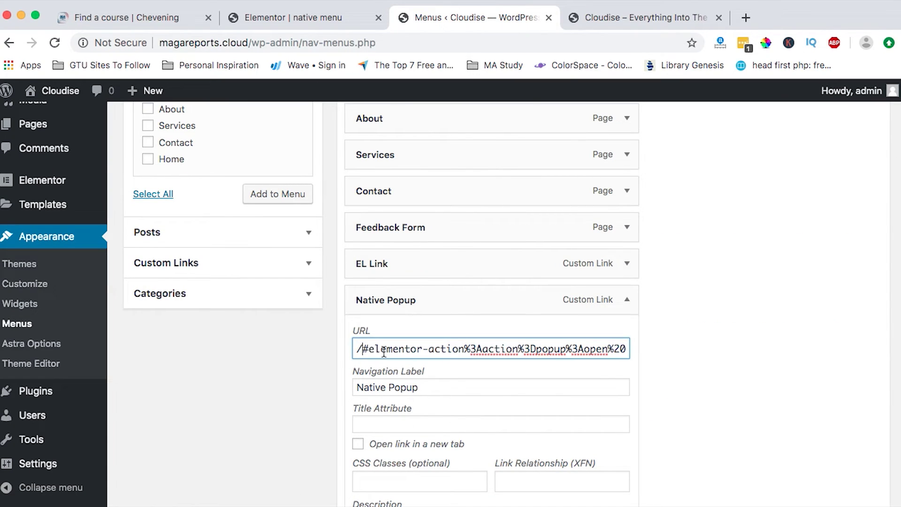
{"action": "key", "text": "BackSpace"}
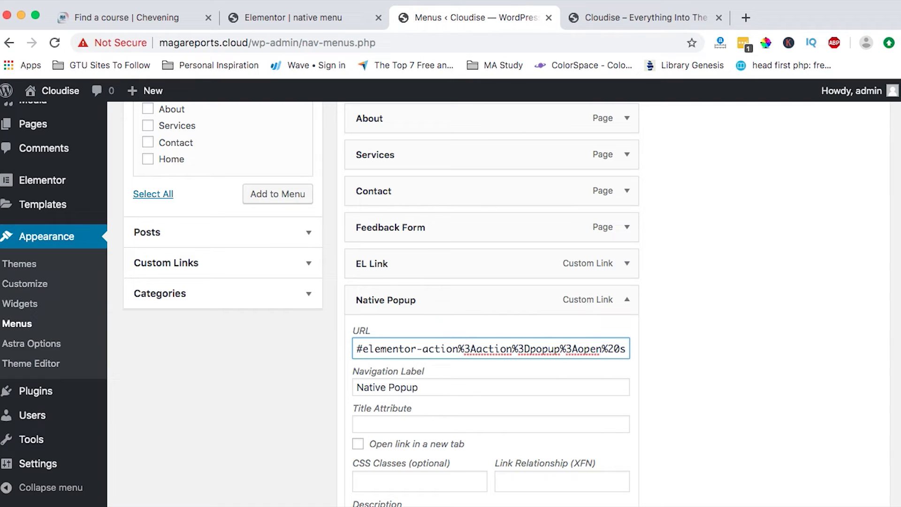
{"action": "type", "text": "/"}
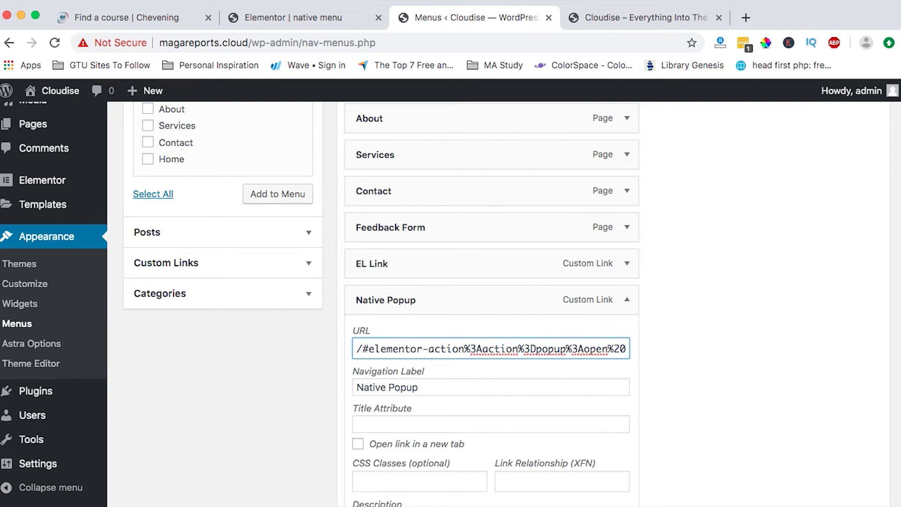
{"action": "key", "text": "BackSpace"}
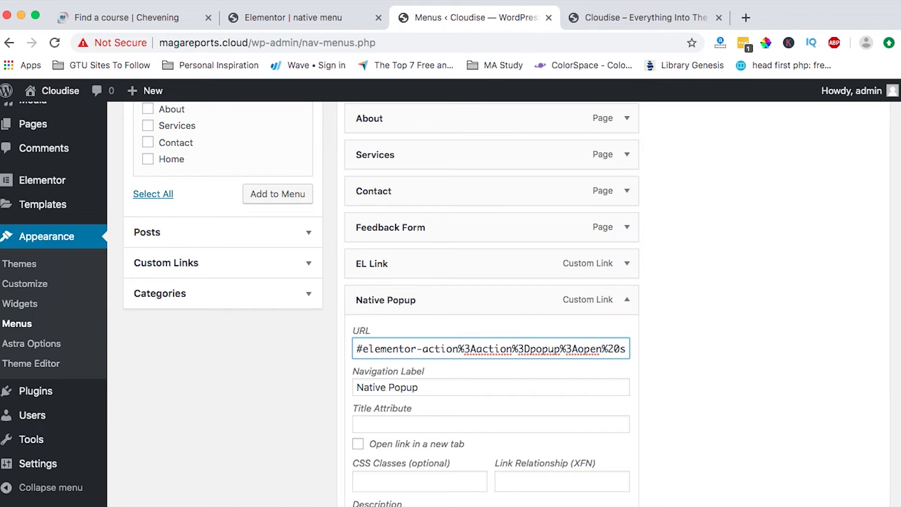
{"action": "left_click", "coordinate": [627, 300]}
{"action": "left_click", "coordinate": [851, 431]}
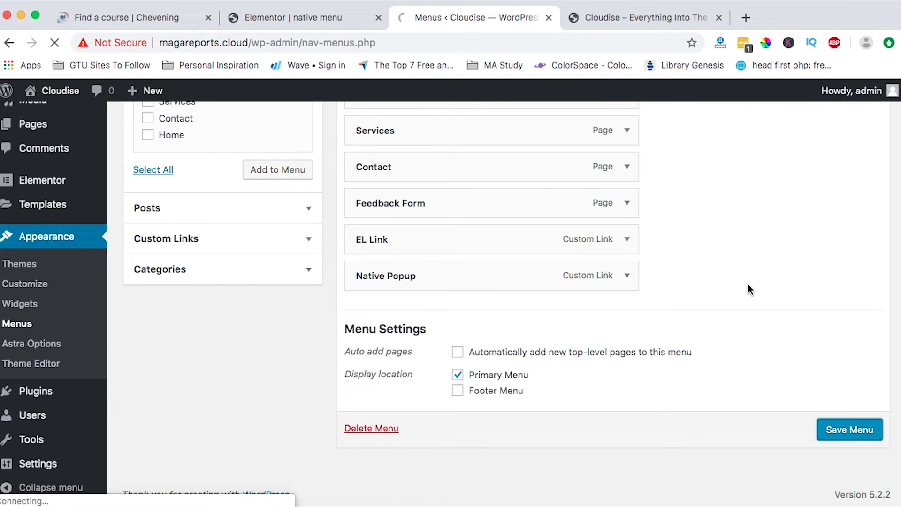
{"action": "key", "text": "ctrl+Tab"}
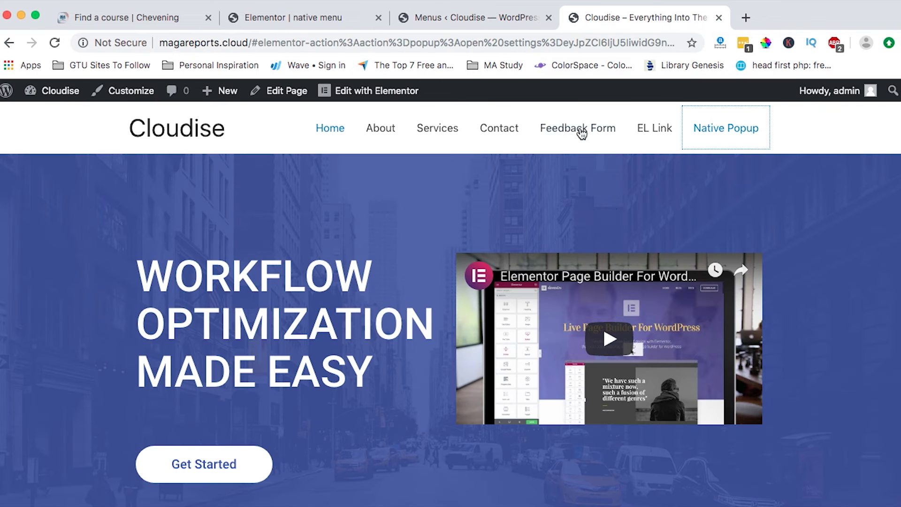
{"action": "left_click", "coordinate": [178, 127]}
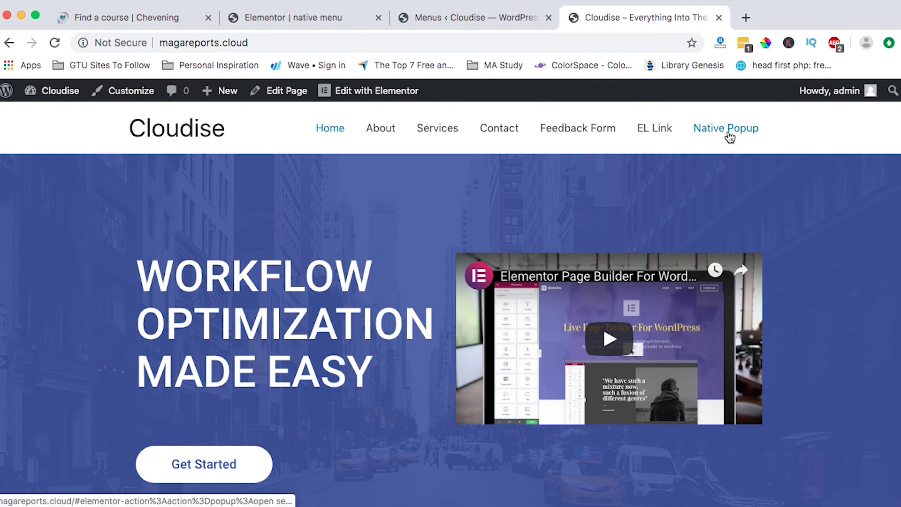
{"action": "left_click", "coordinate": [729, 135]}
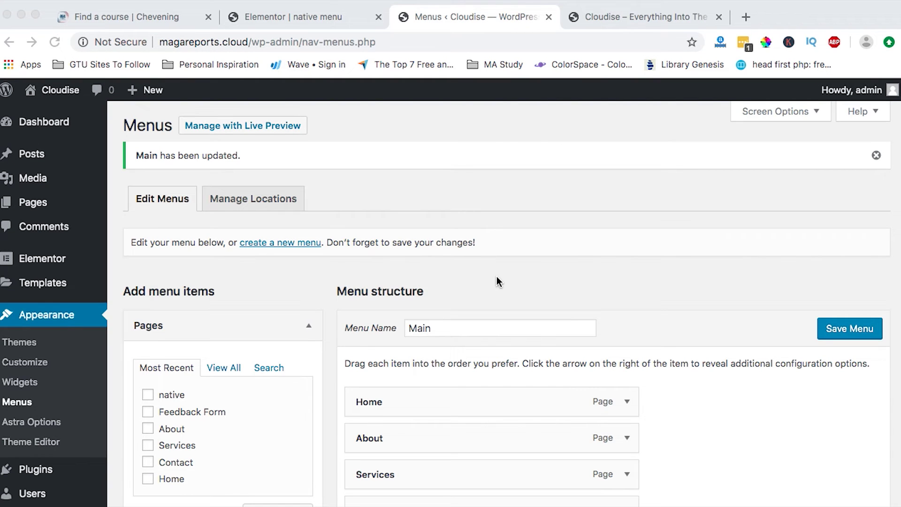
{"action": "scroll", "coordinate": [497, 277], "scroll_direction": "down", "scroll_amount": 2}
{"action": "scroll", "coordinate": [376, 235], "scroll_direction": "up", "scroll_amount": 2}
Move the native page to the Trash, then delete it permanently from the Trash list.
{"action": "left_click", "coordinate": [279, 199]}
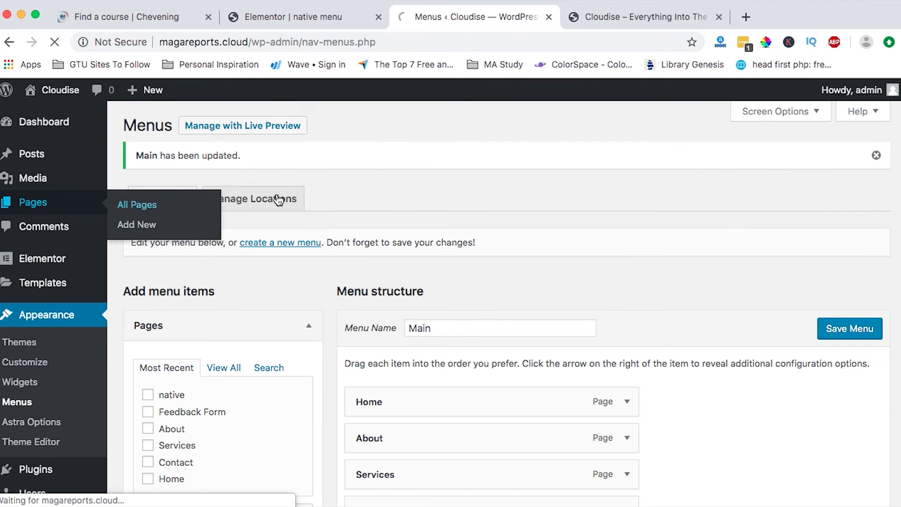
{"action": "scroll", "coordinate": [338, 297], "scroll_direction": "down", "scroll_amount": 2}
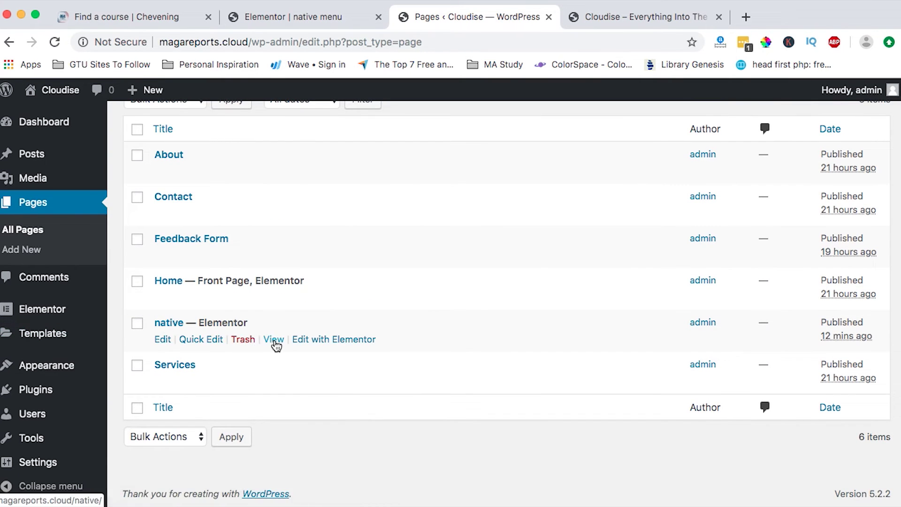
{"action": "left_click", "coordinate": [243, 339]}
{"action": "left_click", "coordinate": [247, 198]}
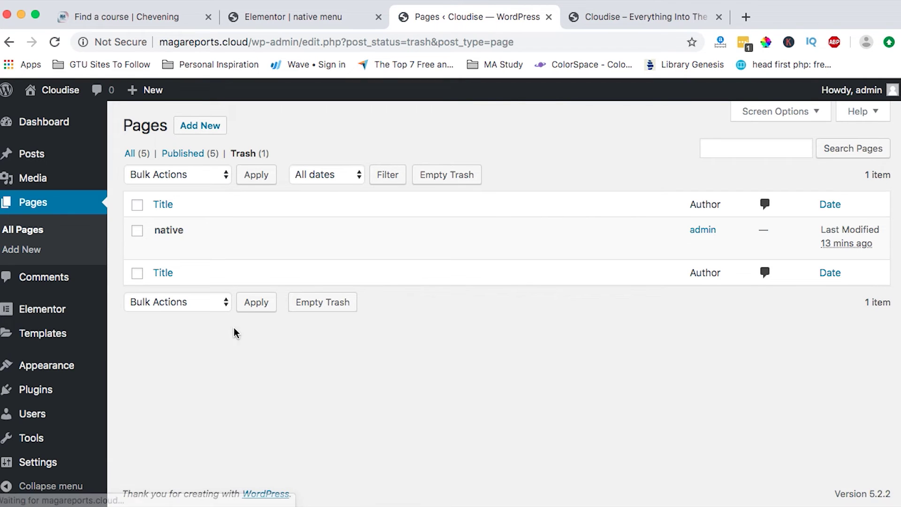
{"action": "left_click", "coordinate": [218, 247]}
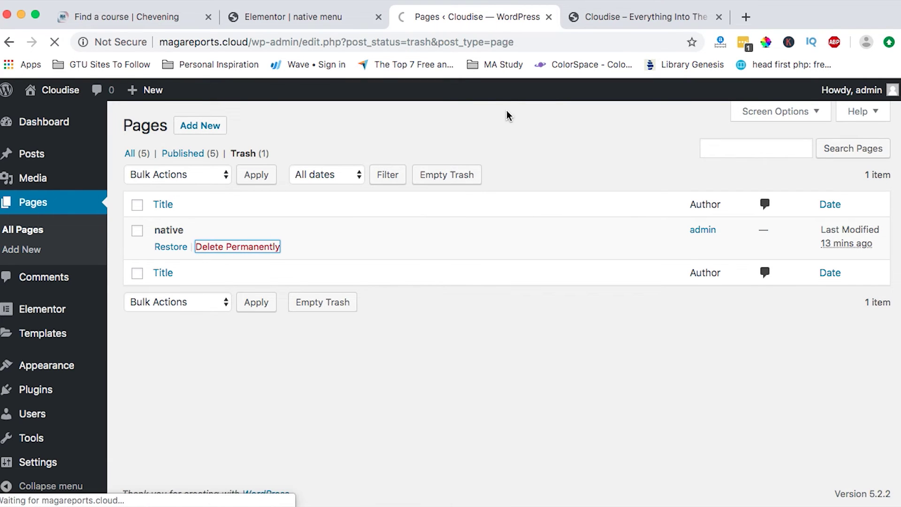
{"action": "key", "text": "ctrl+Tab"}
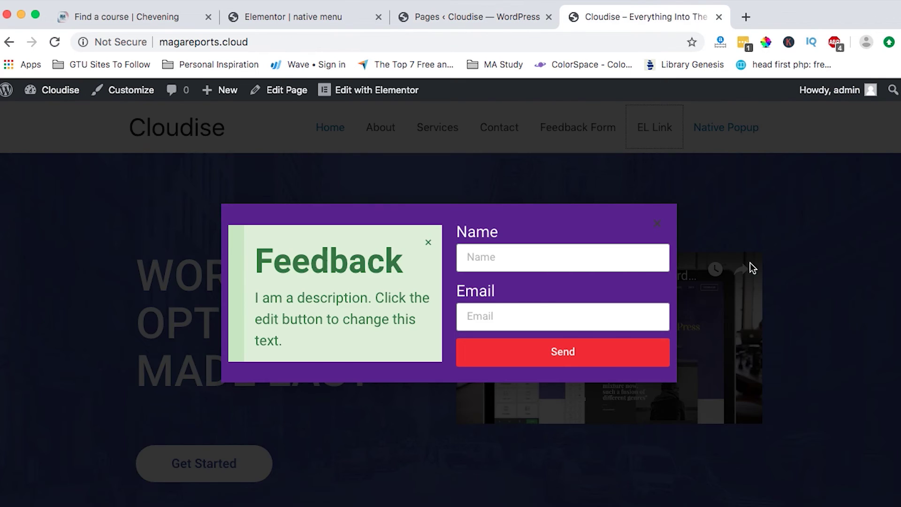
Close the Feedback popup, reload the homepage from the Cloudise logo, and test the Native Popup item.
{"action": "left_click", "coordinate": [750, 263]}
{"action": "left_click", "coordinate": [191, 127]}
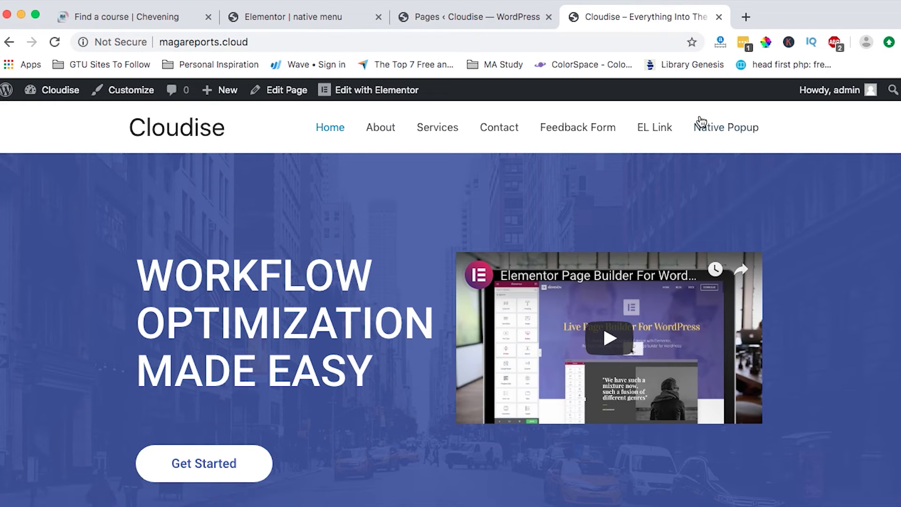
{"action": "left_click", "coordinate": [701, 132]}
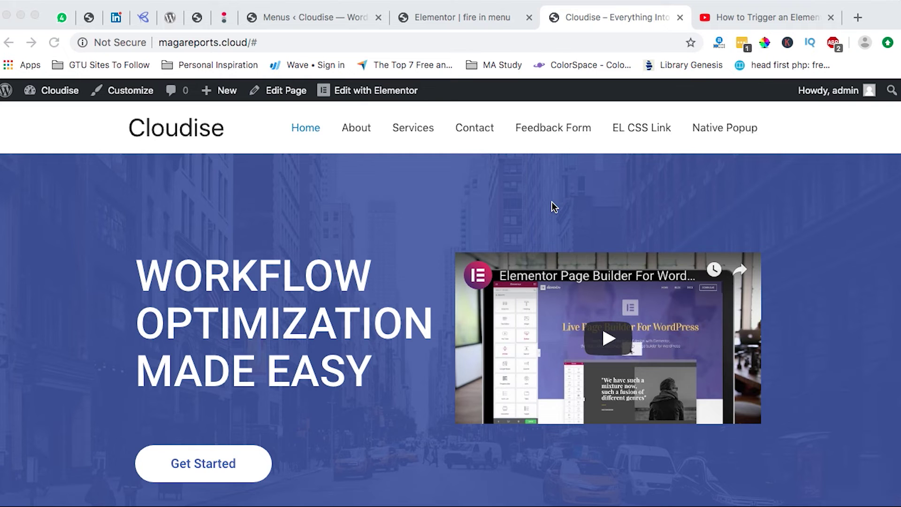
Change the popup's Open By Selector from the old openfeedback class to .nativefeedback and update.
{"action": "left_click", "coordinate": [422, 17]}
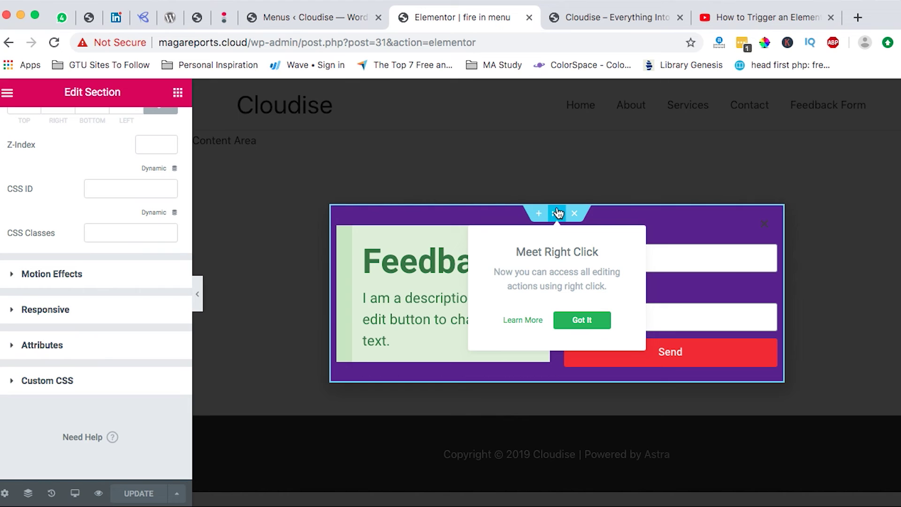
{"action": "left_click", "coordinate": [543, 180]}
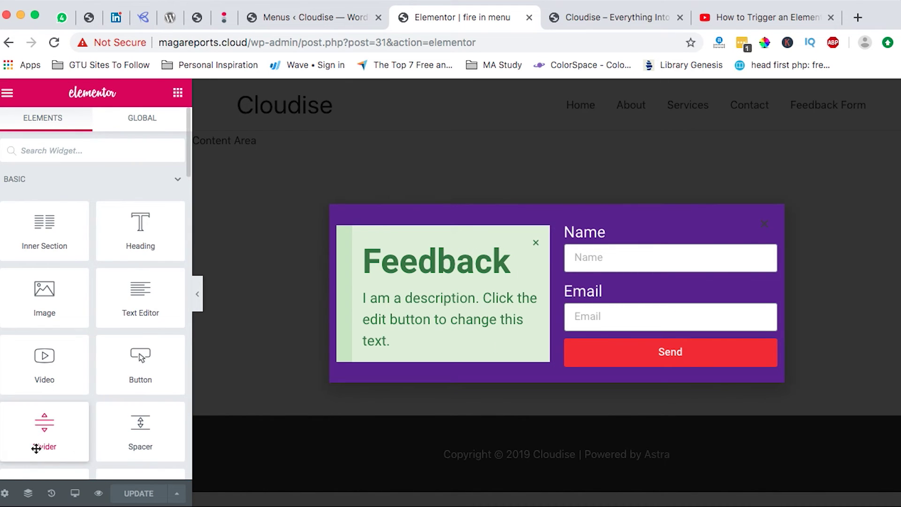
{"action": "left_click", "coordinate": [5, 494]}
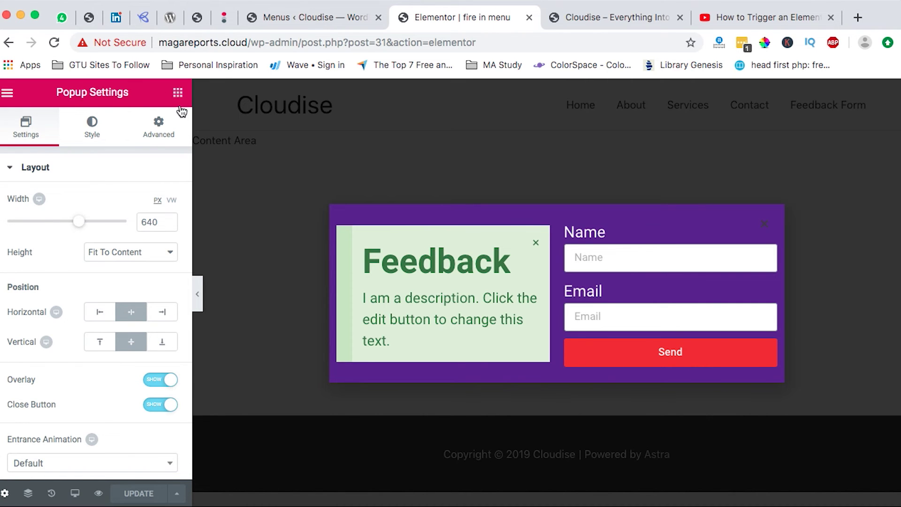
{"action": "left_click", "coordinate": [159, 130]}
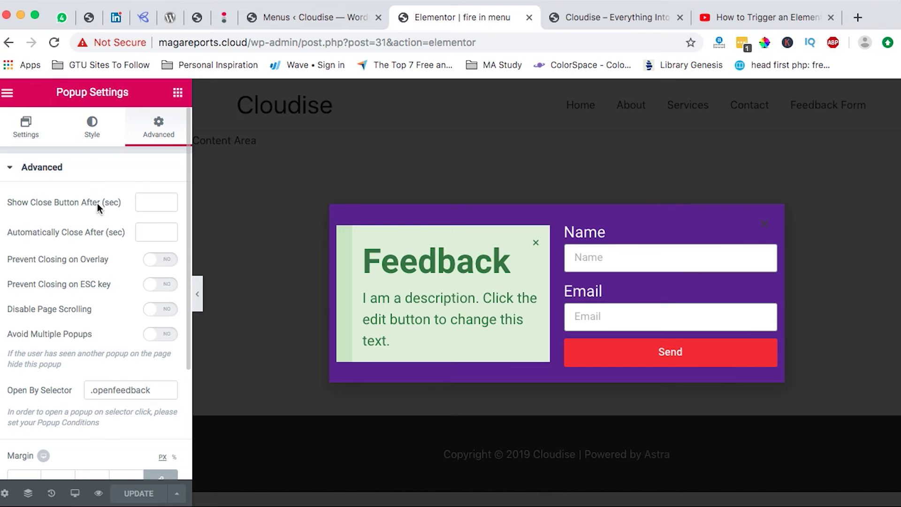
{"action": "scroll", "coordinate": [69, 279], "scroll_direction": "down", "scroll_amount": 3}
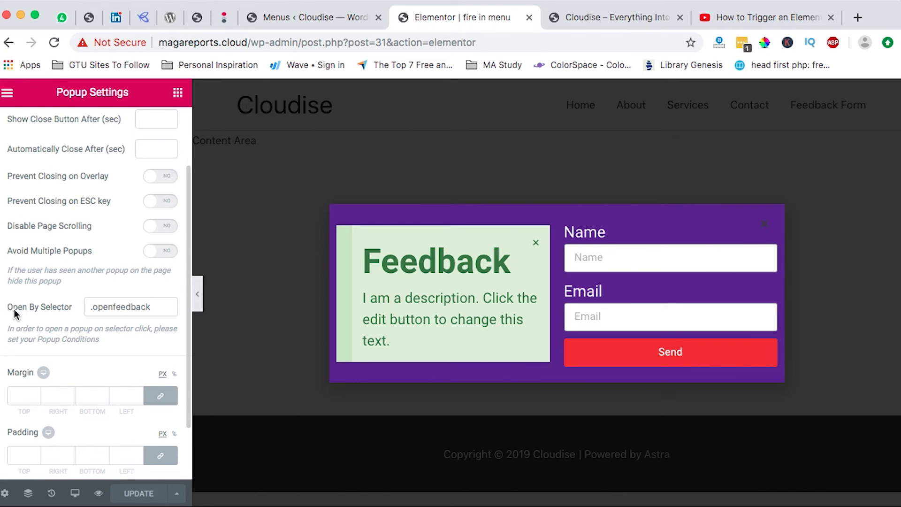
{"action": "left_click", "coordinate": [94, 307]}
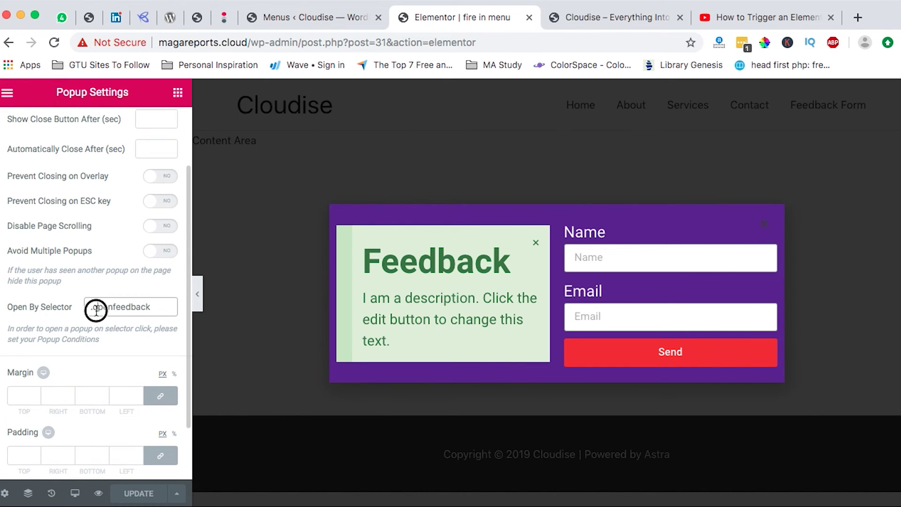
{"action": "double_click", "coordinate": [119, 307]}
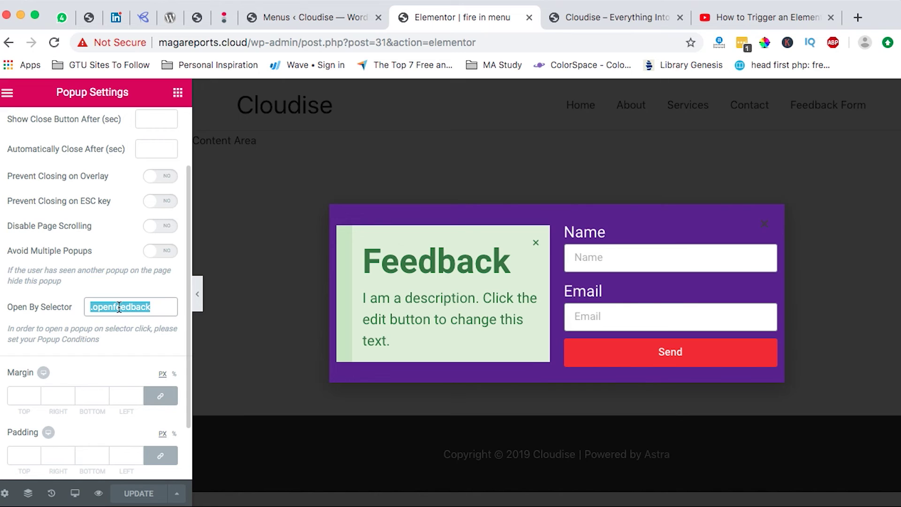
{"action": "type", "text": "."}
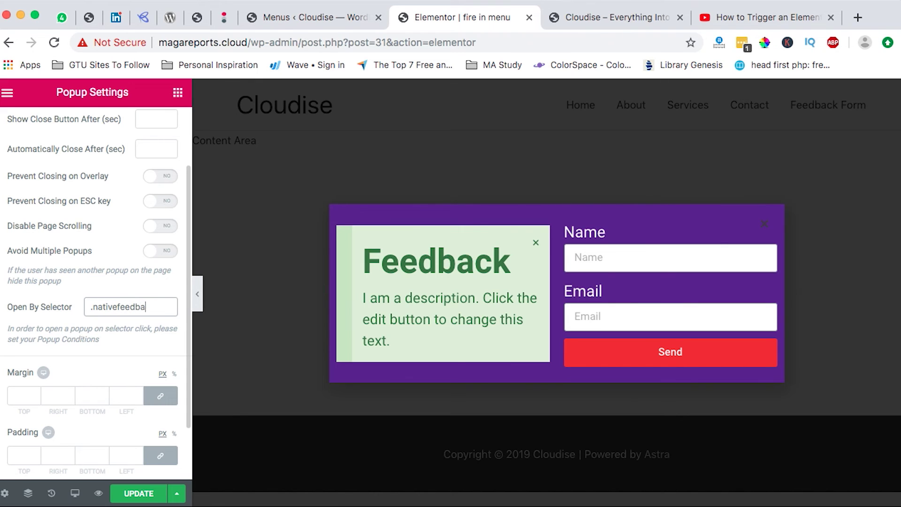
{"action": "key", "text": "super+a"}
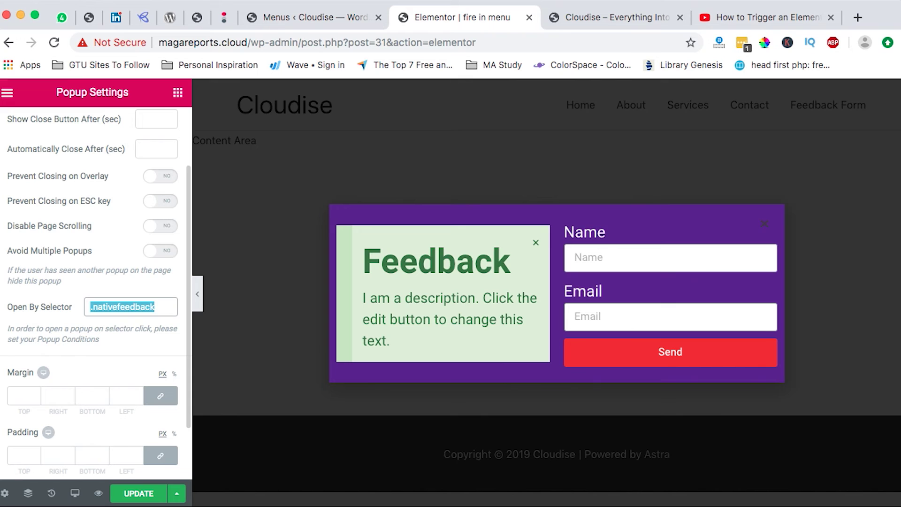
{"action": "left_click", "coordinate": [142, 495]}
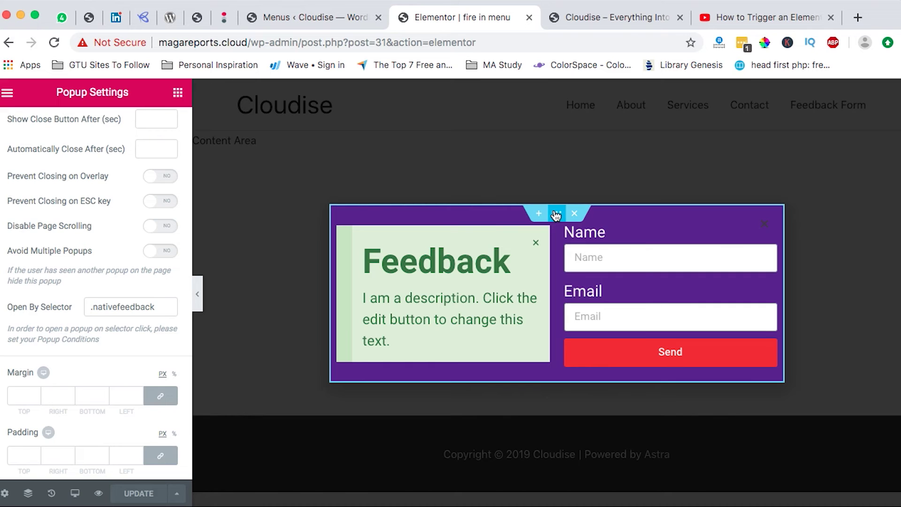
Save the popup with its Entire Site display condition.
{"action": "left_click", "coordinate": [337, 359]}
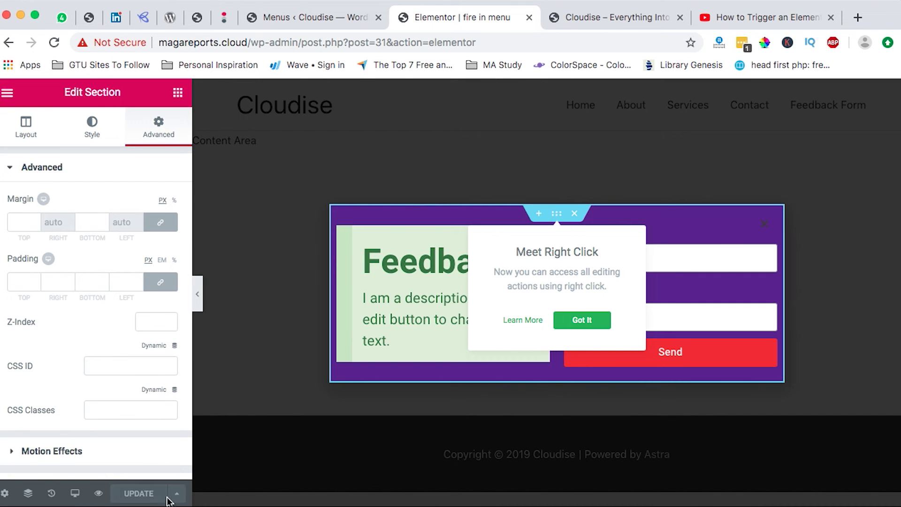
{"action": "left_click", "coordinate": [183, 498]}
{"action": "left_click", "coordinate": [71, 371]}
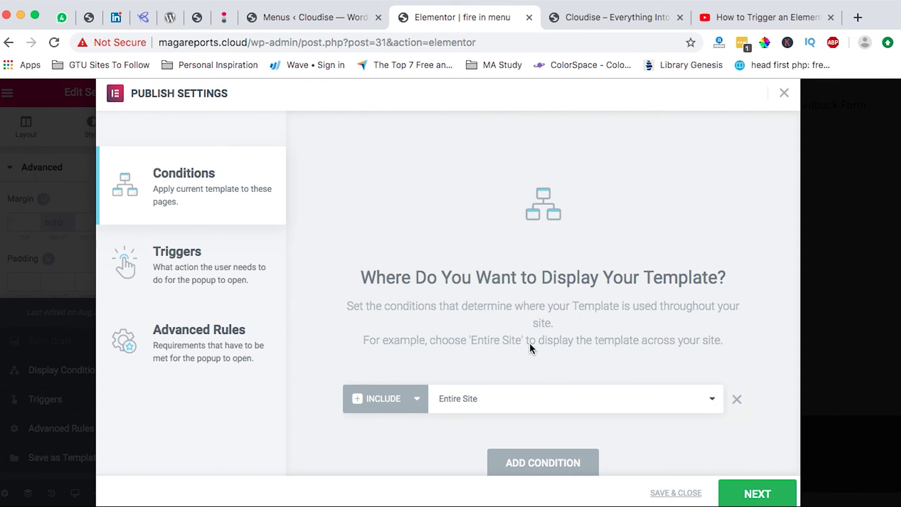
{"action": "left_click", "coordinate": [669, 493]}
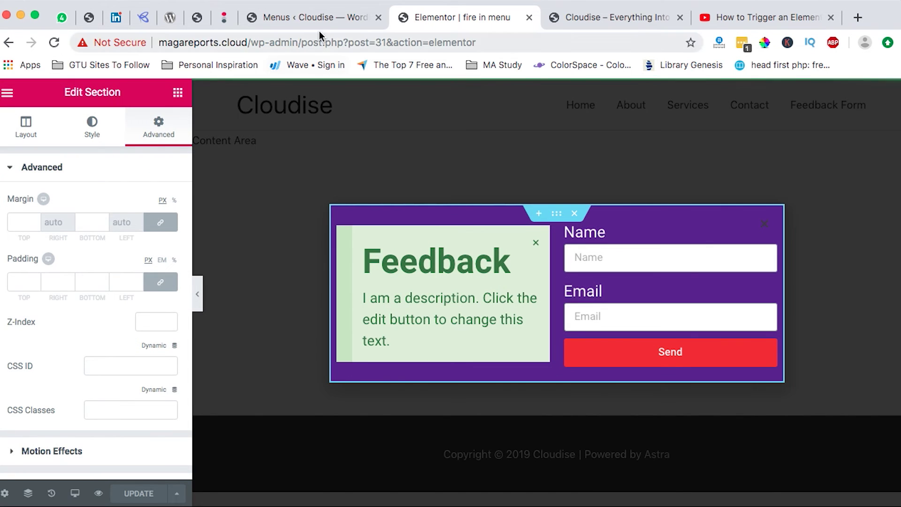
Reload the Menus page and enable CSS Classes in Screen Options.
{"action": "left_click", "coordinate": [315, 18]}
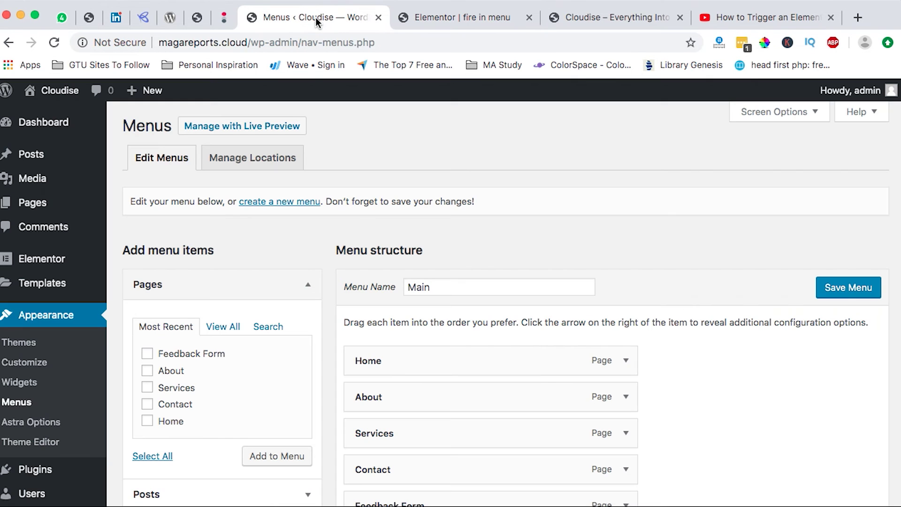
{"action": "left_click", "coordinate": [24, 406]}
{"action": "left_click", "coordinate": [775, 112]}
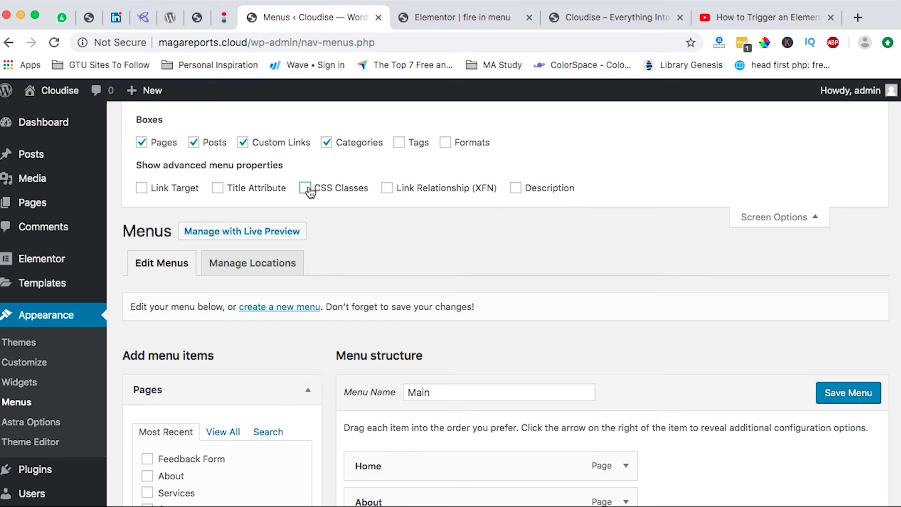
{"action": "left_click", "coordinate": [779, 218]}
Open the Custom Links form and set the URL to #.
{"action": "scroll", "coordinate": [185, 346], "scroll_direction": "down", "scroll_amount": 3}
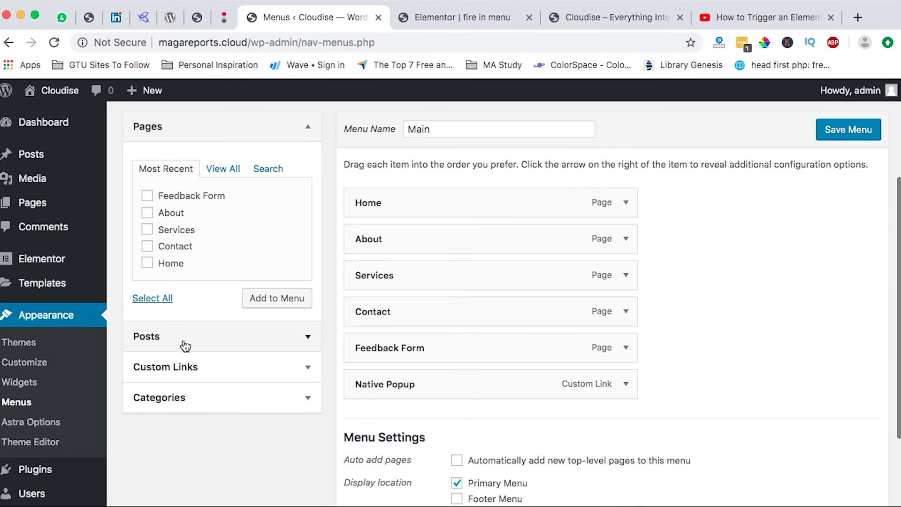
{"action": "left_click", "coordinate": [181, 366]}
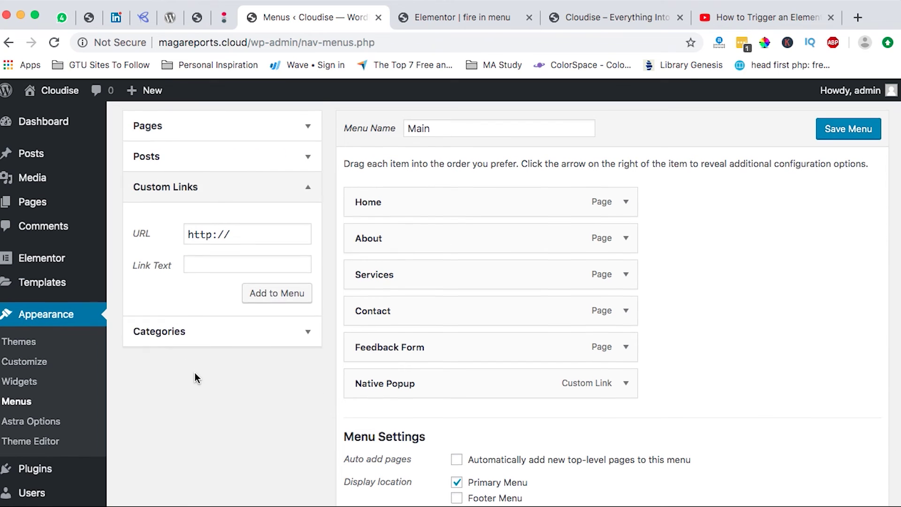
{"action": "scroll", "coordinate": [212, 310], "scroll_direction": "down", "scroll_amount": 1}
{"action": "triple_click", "coordinate": [242, 214]}
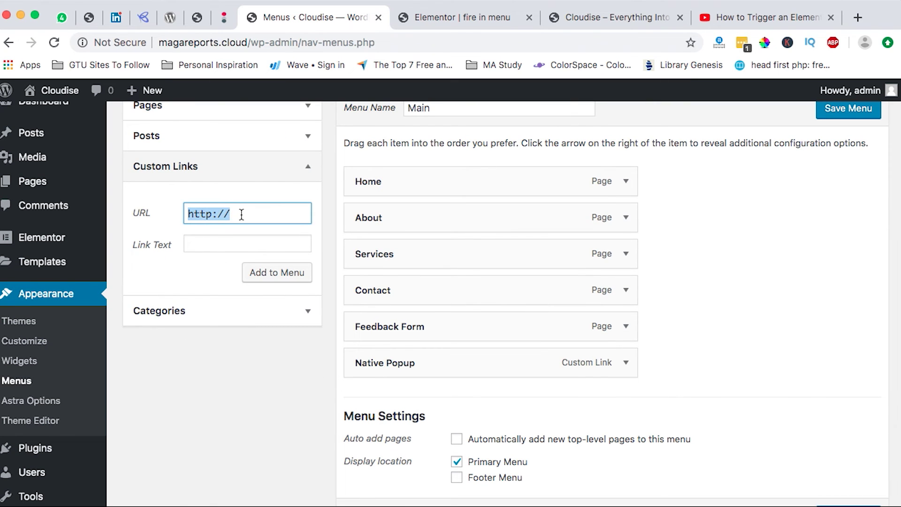
{"action": "type", "text": "#"}
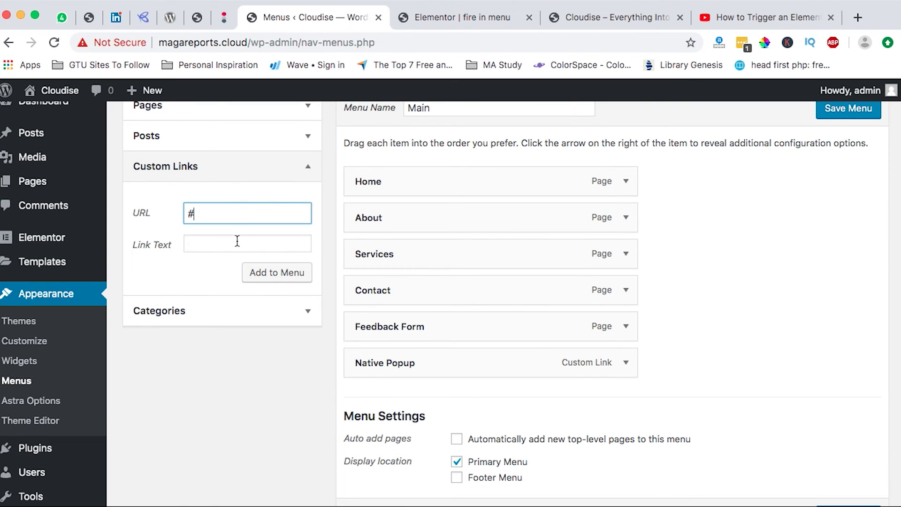
Add the custom link to the Main menu and give it the CSS class .nativefeedback.
{"action": "left_click", "coordinate": [265, 278]}
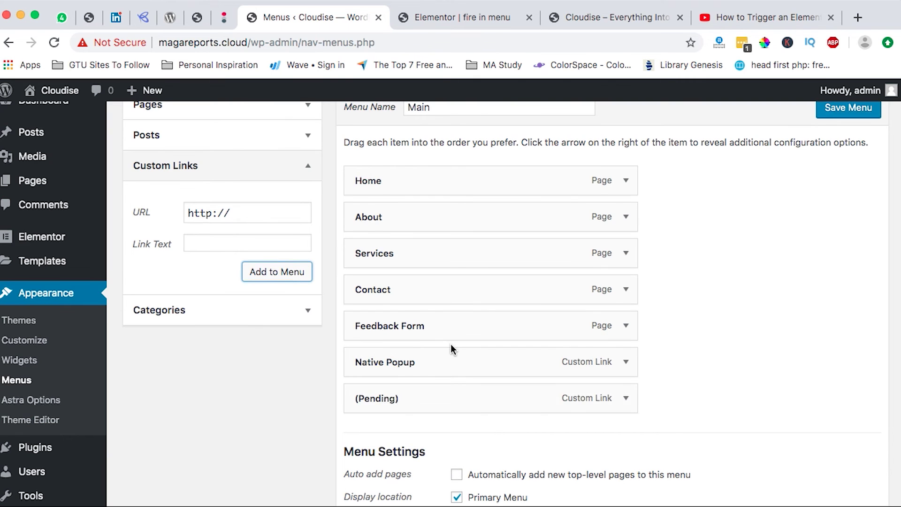
{"action": "scroll", "coordinate": [453, 338], "scroll_direction": "down", "scroll_amount": 3}
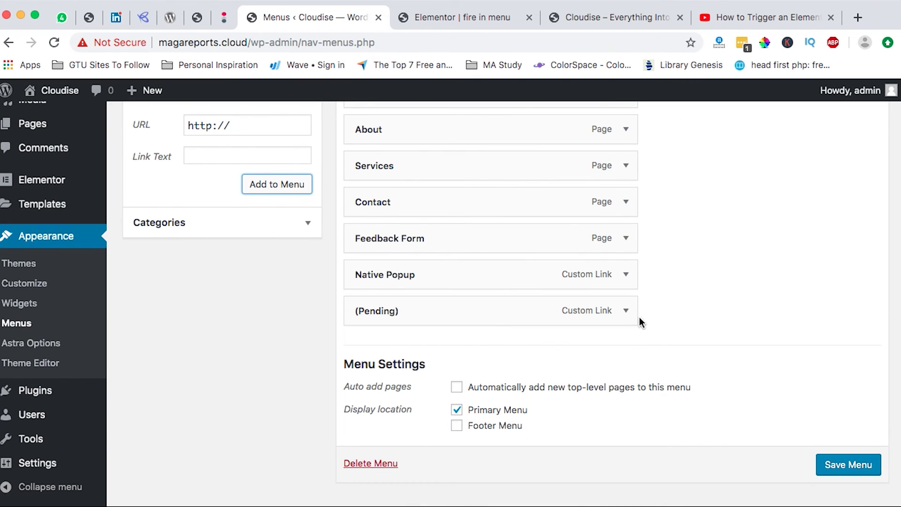
{"action": "left_click", "coordinate": [627, 313]}
{"action": "left_click", "coordinate": [370, 436]}
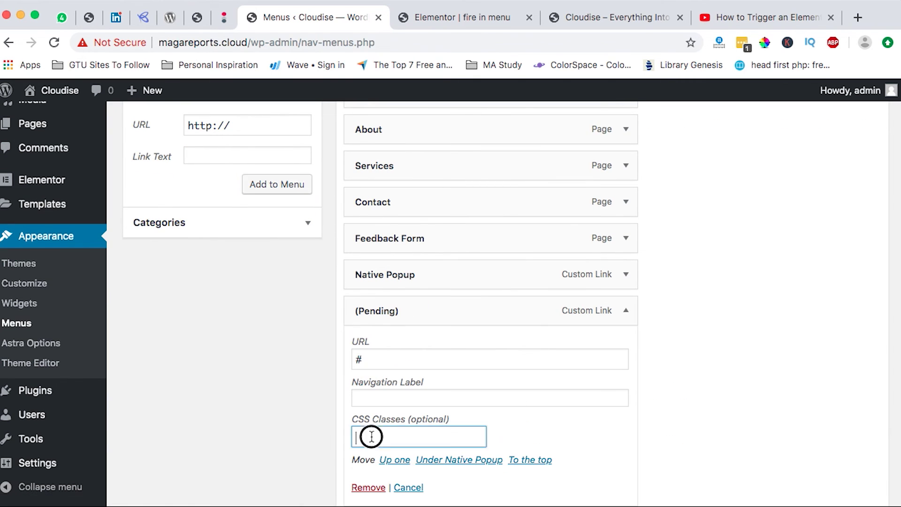
{"action": "type", "text": ".nativefeedback"}
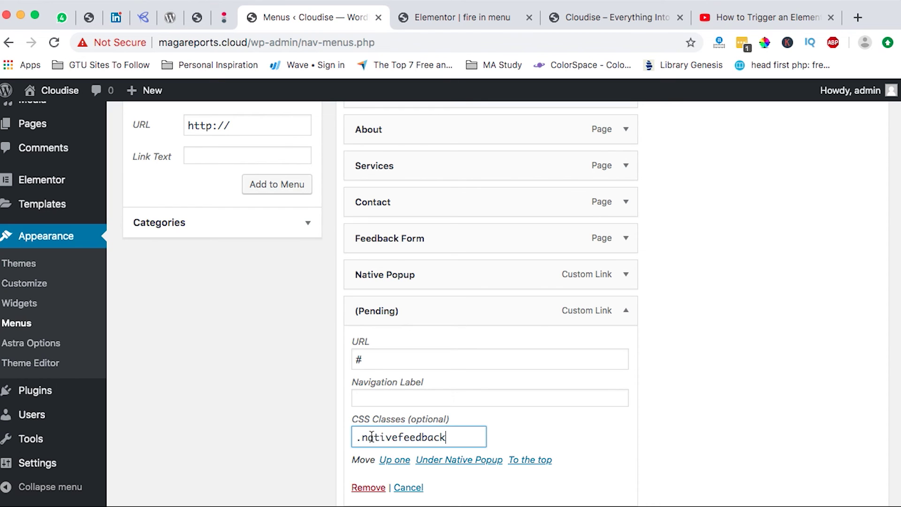
Check the popup's selector value in Elementor's Advanced popup settings.
{"action": "left_click", "coordinate": [473, 25]}
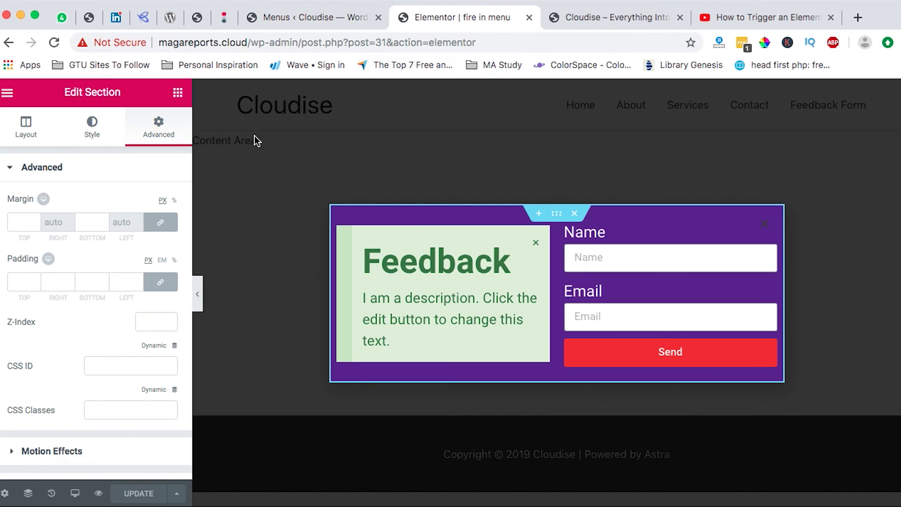
{"action": "left_click", "coordinate": [5, 499]}
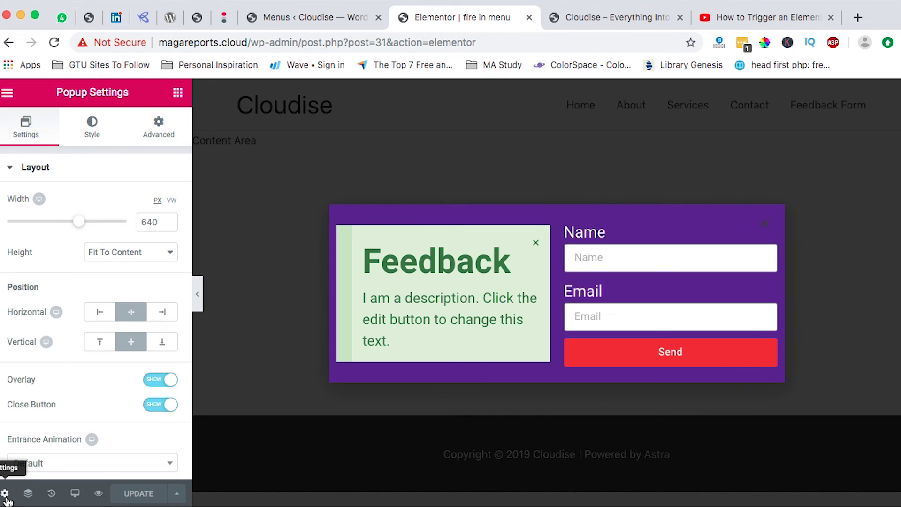
{"action": "left_click", "coordinate": [159, 127]}
{"action": "scroll", "coordinate": [17, 370], "scroll_direction": "down", "scroll_amount": 1}
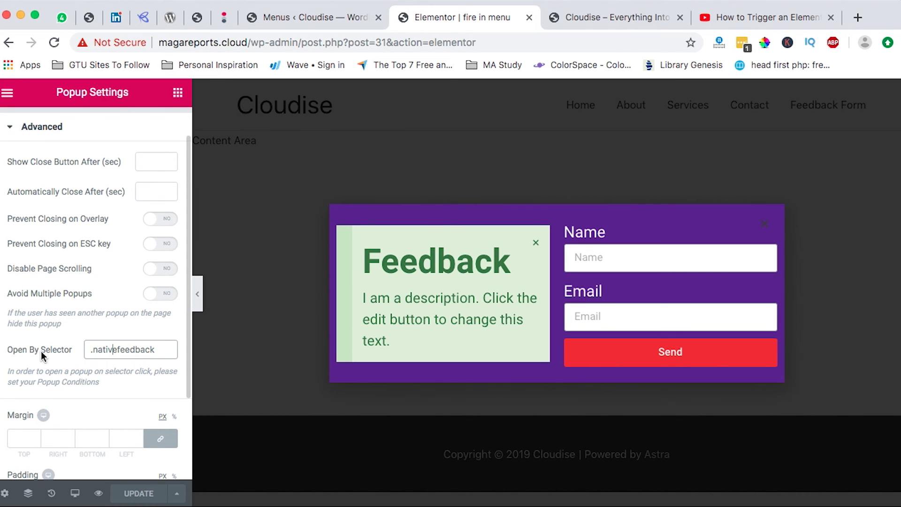
Set the item's Navigation Label to 'Native Pop' and save the Main menu.
{"action": "left_click", "coordinate": [329, 14]}
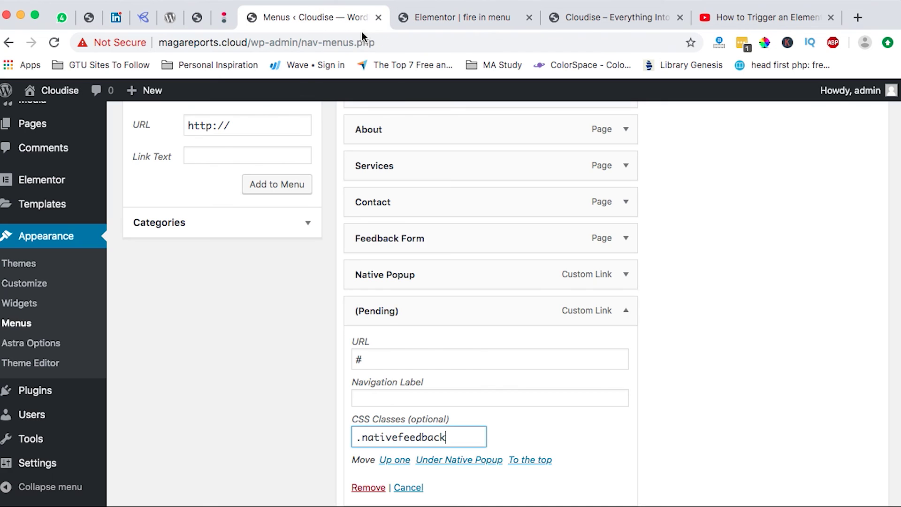
{"action": "left_click", "coordinate": [391, 397]}
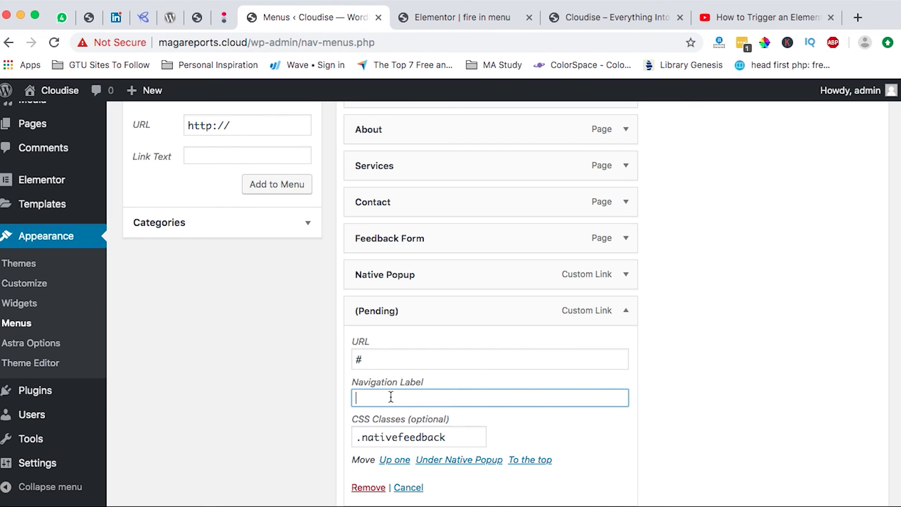
{"action": "type", "text": "Native"}
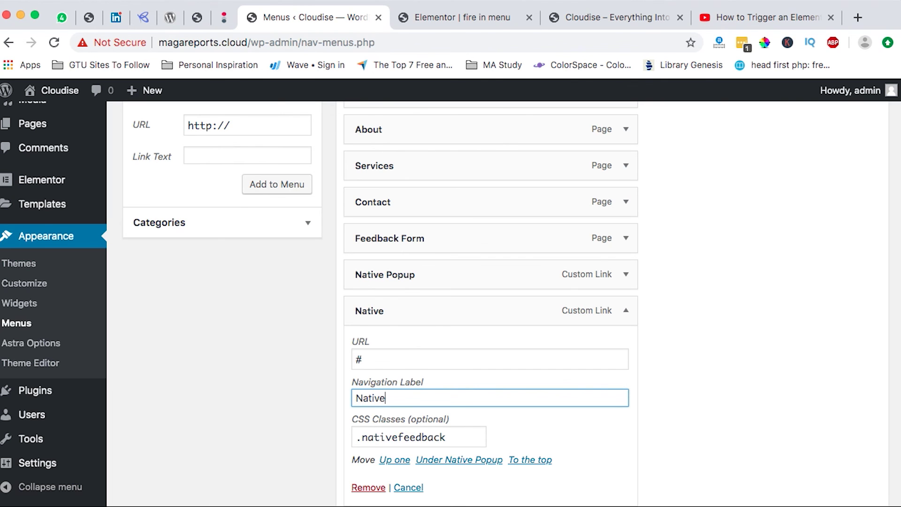
{"action": "type", "text": " O"}
{"action": "key", "text": "BackSpace"}
{"action": "type", "text": "Pop"}
{"action": "scroll", "coordinate": [539, 403], "scroll_direction": "down", "scroll_amount": 5}
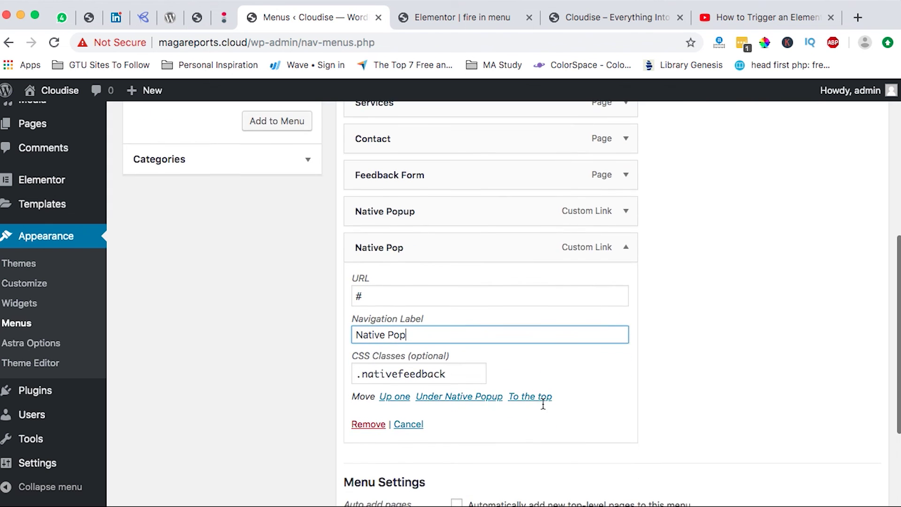
{"action": "left_click", "coordinate": [842, 435]}
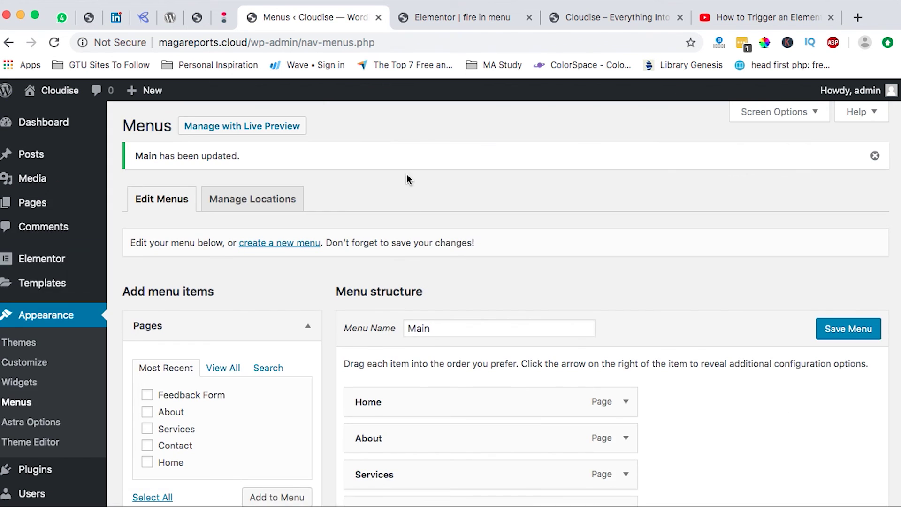
Reload the live homepage, then test Native Pop (Feedback popup) and Native Popup (video popup).
{"action": "left_click", "coordinate": [437, 18]}
{"action": "left_click", "coordinate": [565, 16]}
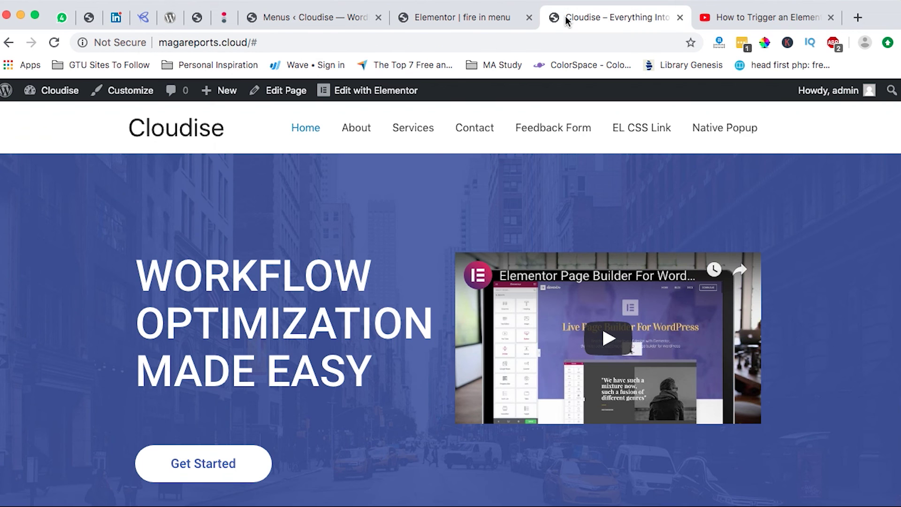
{"action": "left_click", "coordinate": [168, 139]}
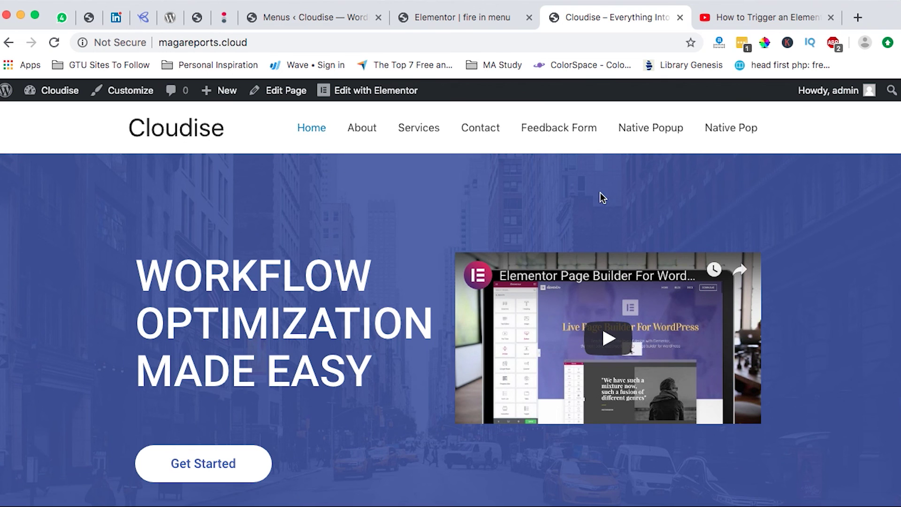
{"action": "left_click", "coordinate": [720, 126]}
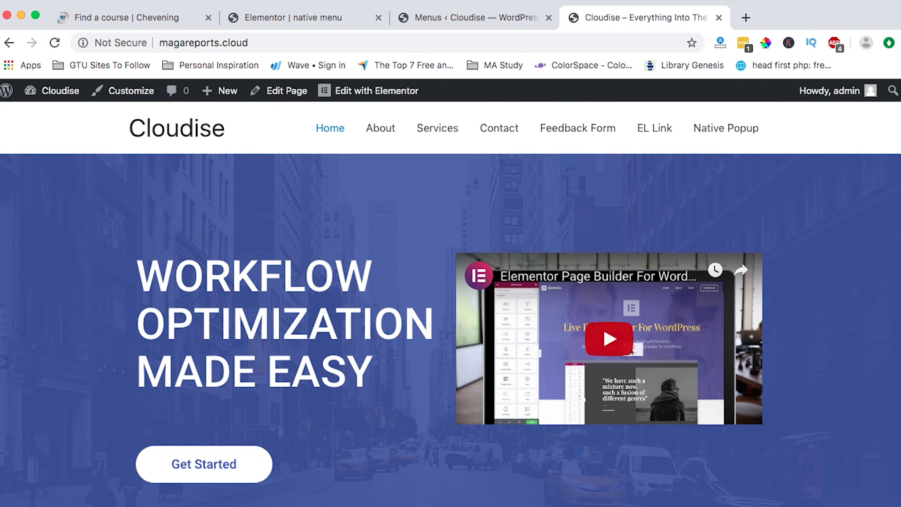
{"action": "left_click", "coordinate": [700, 128]}
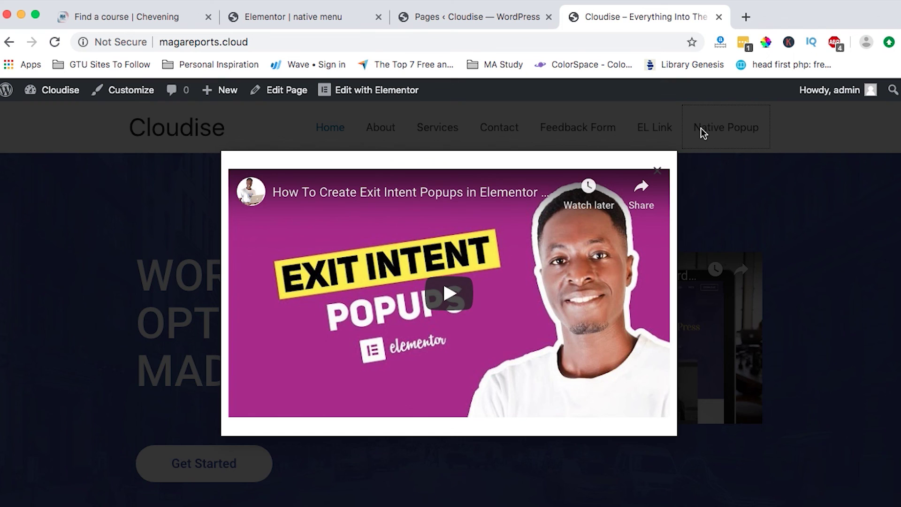